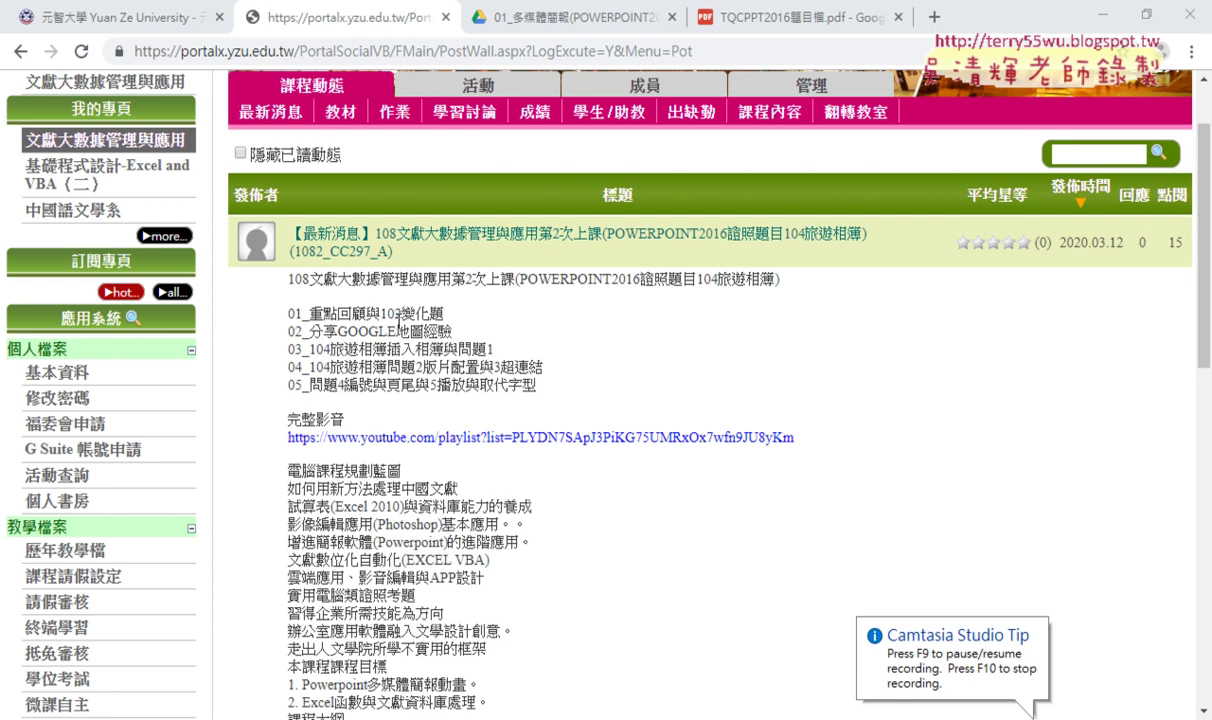
- Highlight the three lesson titles: 102變化題, GOOGLE地圖經驗 and the photo album topic
left_click_drag(380, 313, 442, 312)
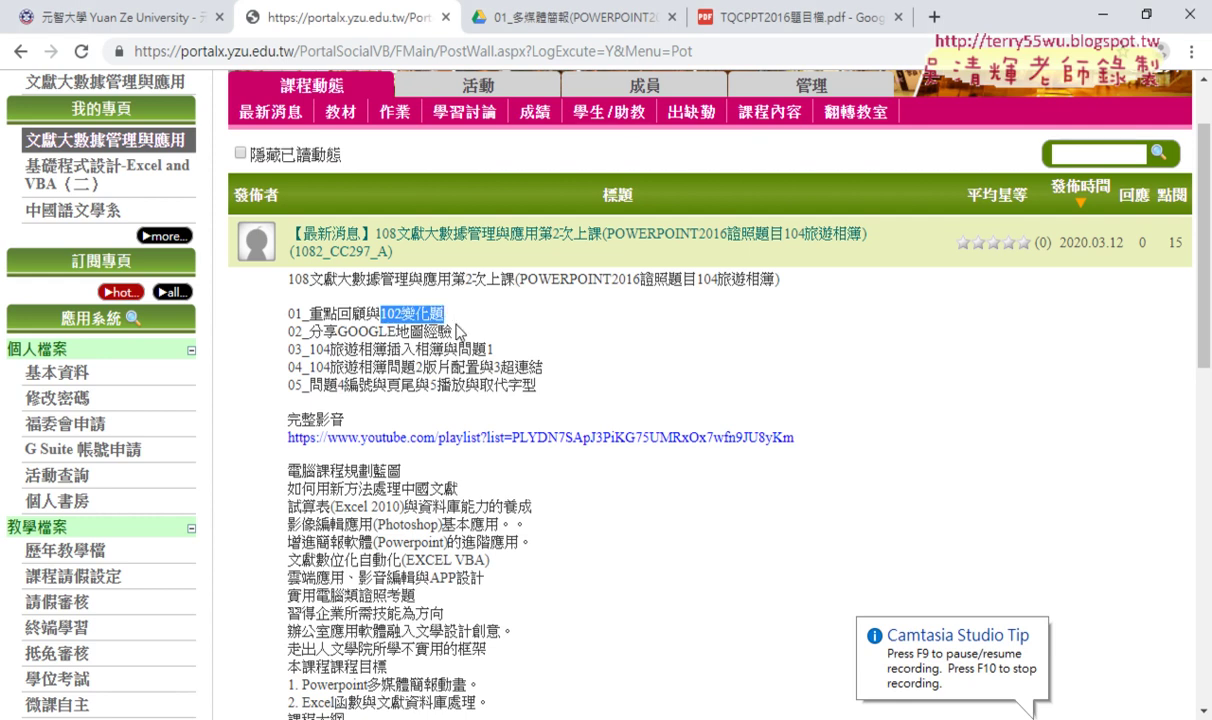
left_click_drag(338, 331, 451, 332)
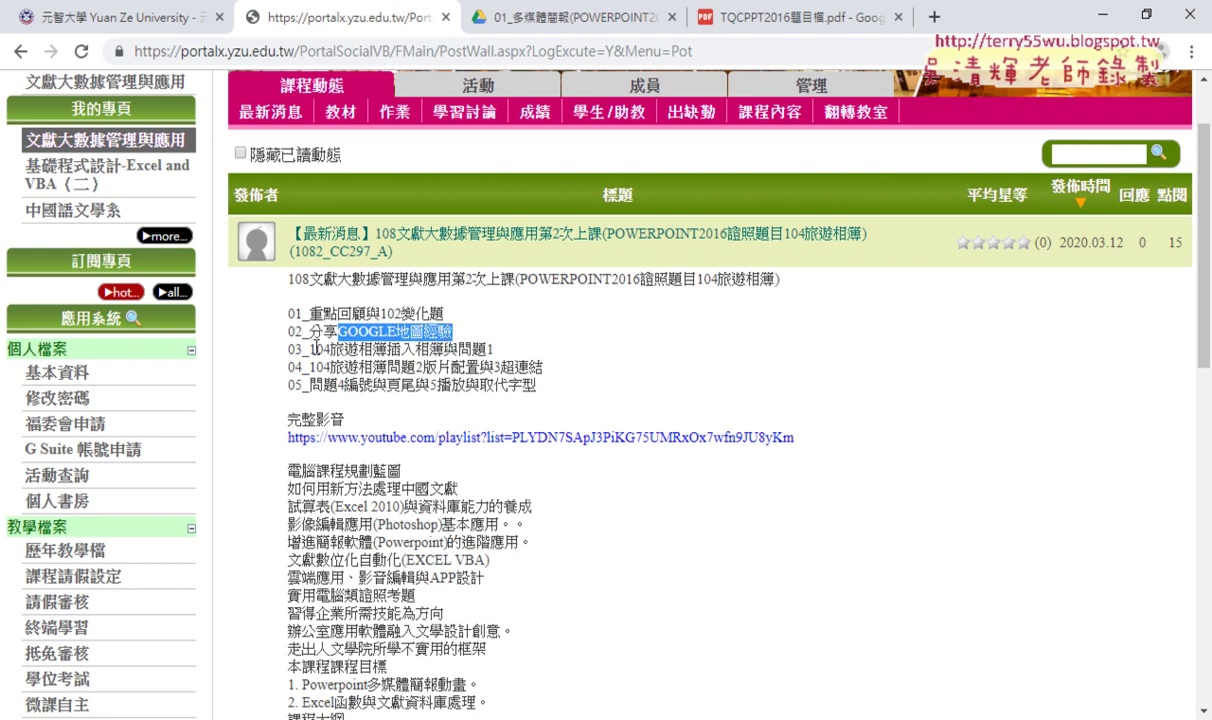
left_click_drag(308, 349, 489, 349)
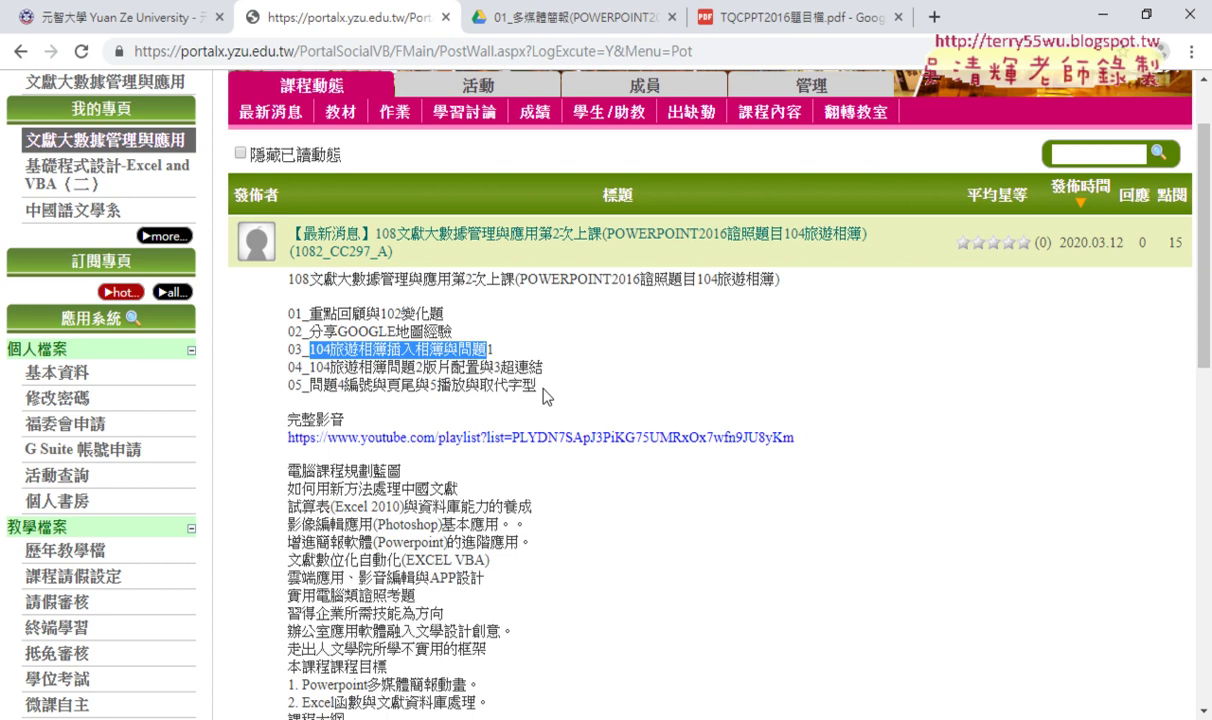
- Open the lesson's full YouTube playlist, then return to the portal and switch to the Drive folder tab
left_click(545, 439)
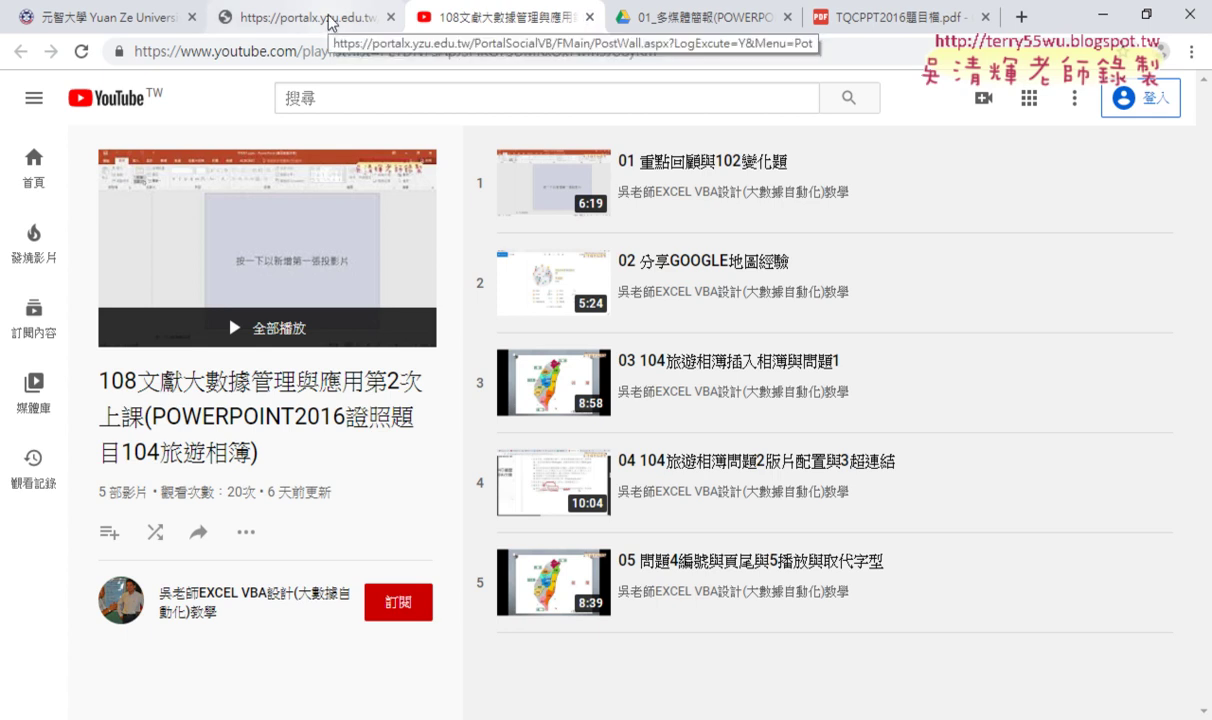
left_click(328, 17)
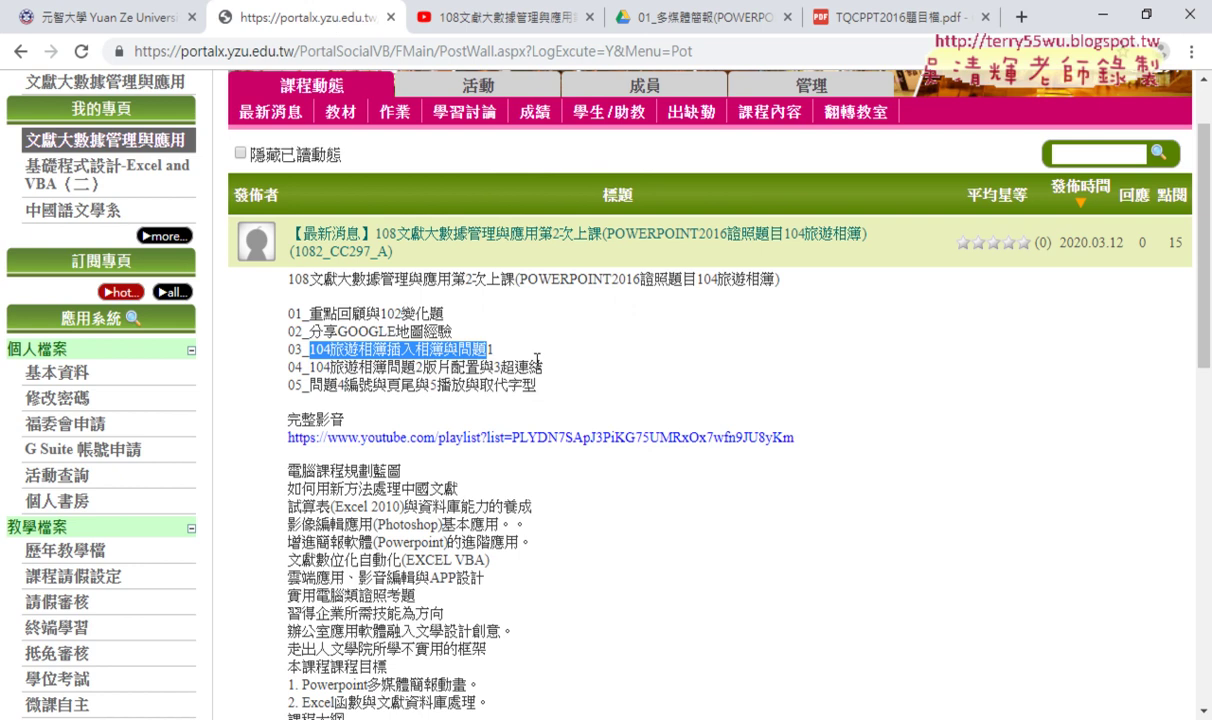
left_click(843, 30)
left_click(695, 22)
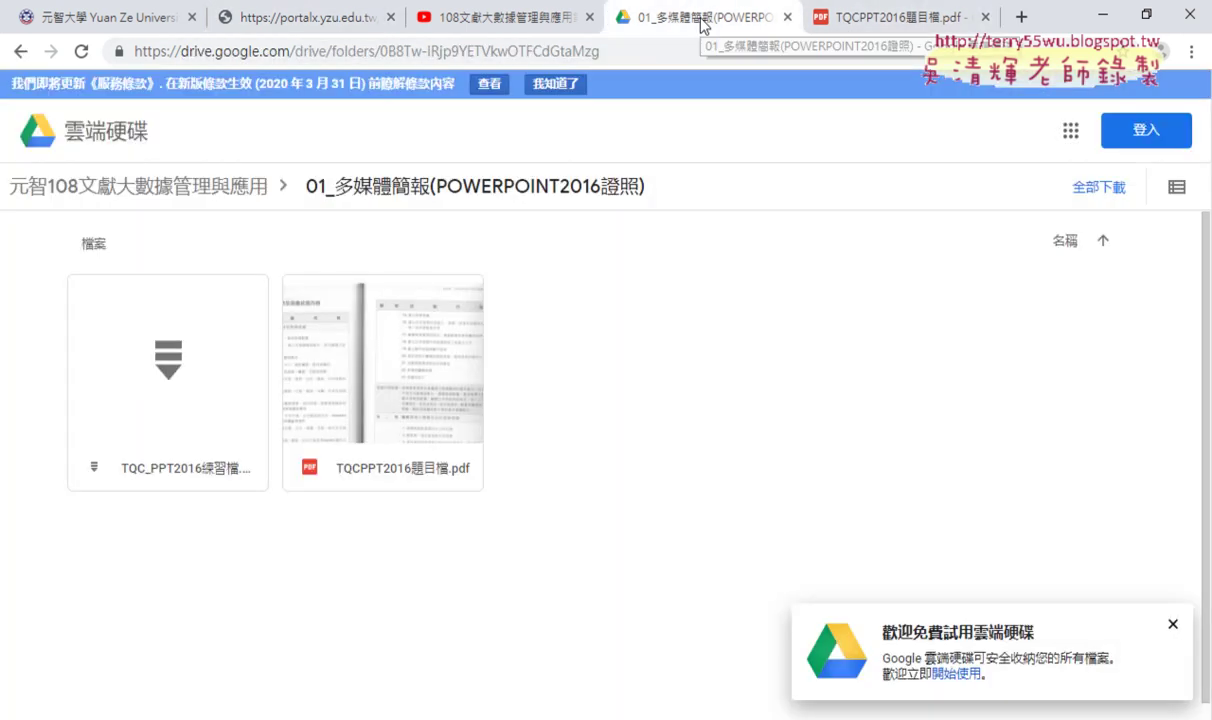
left_click(441, 52)
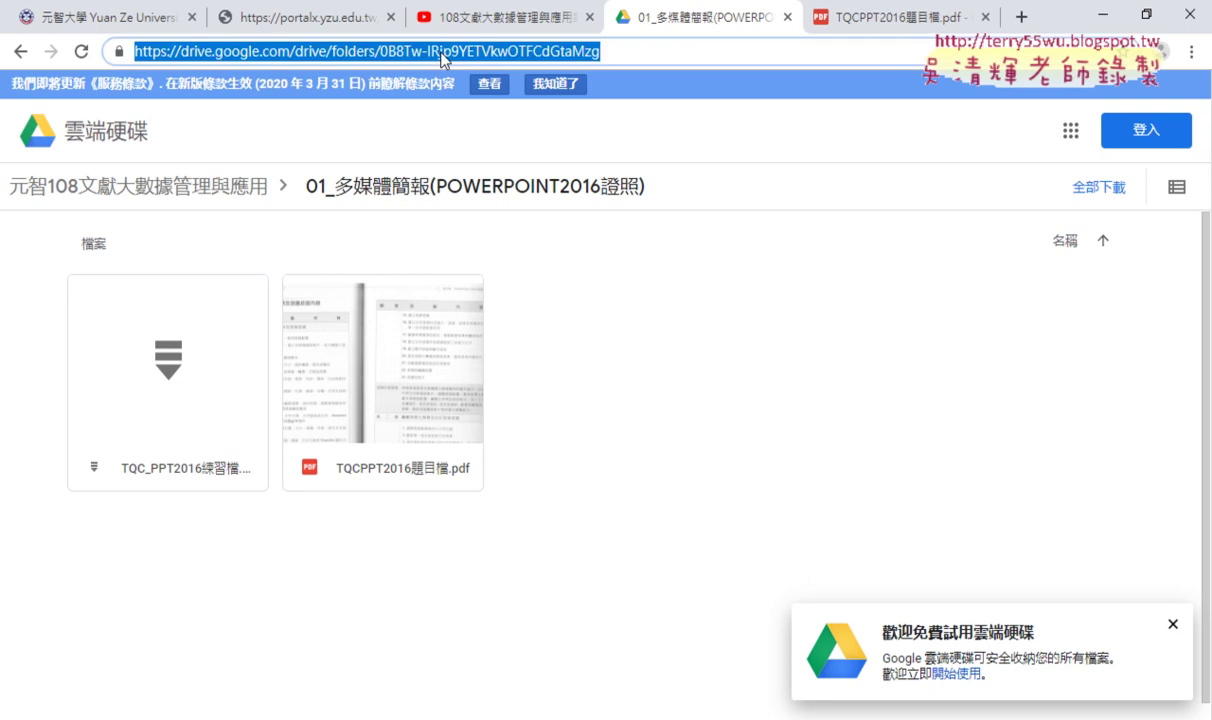
type("gg")
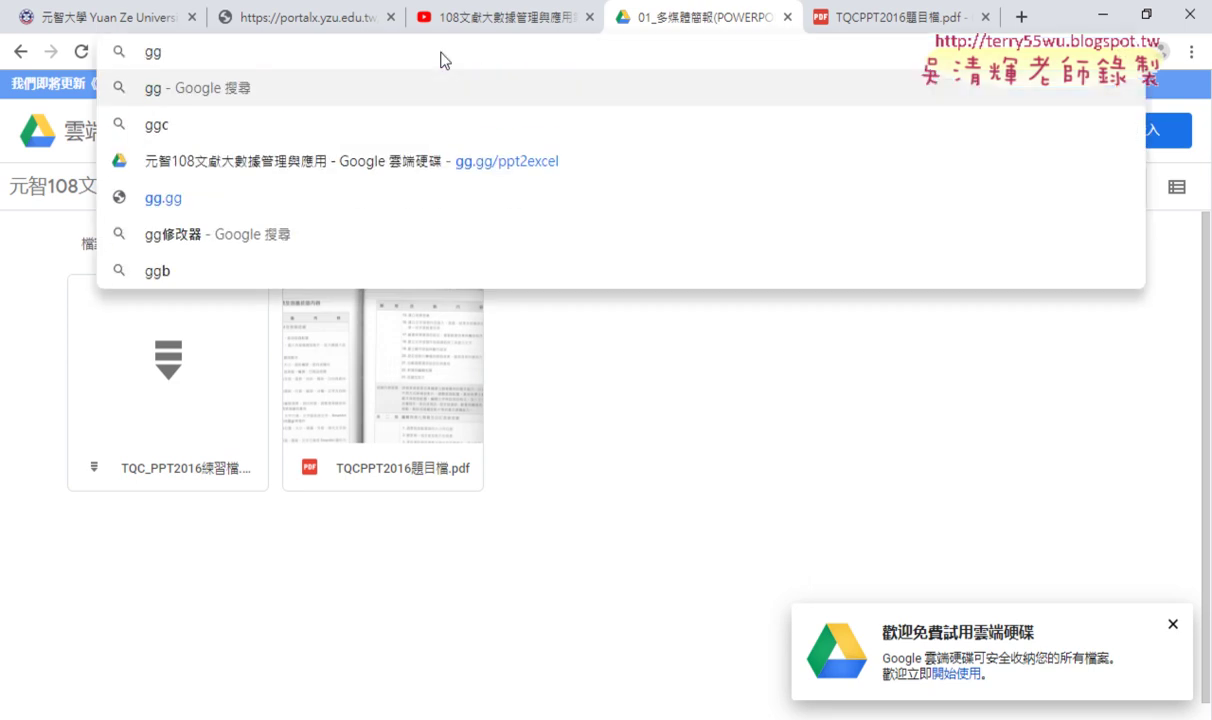
type(".gg")
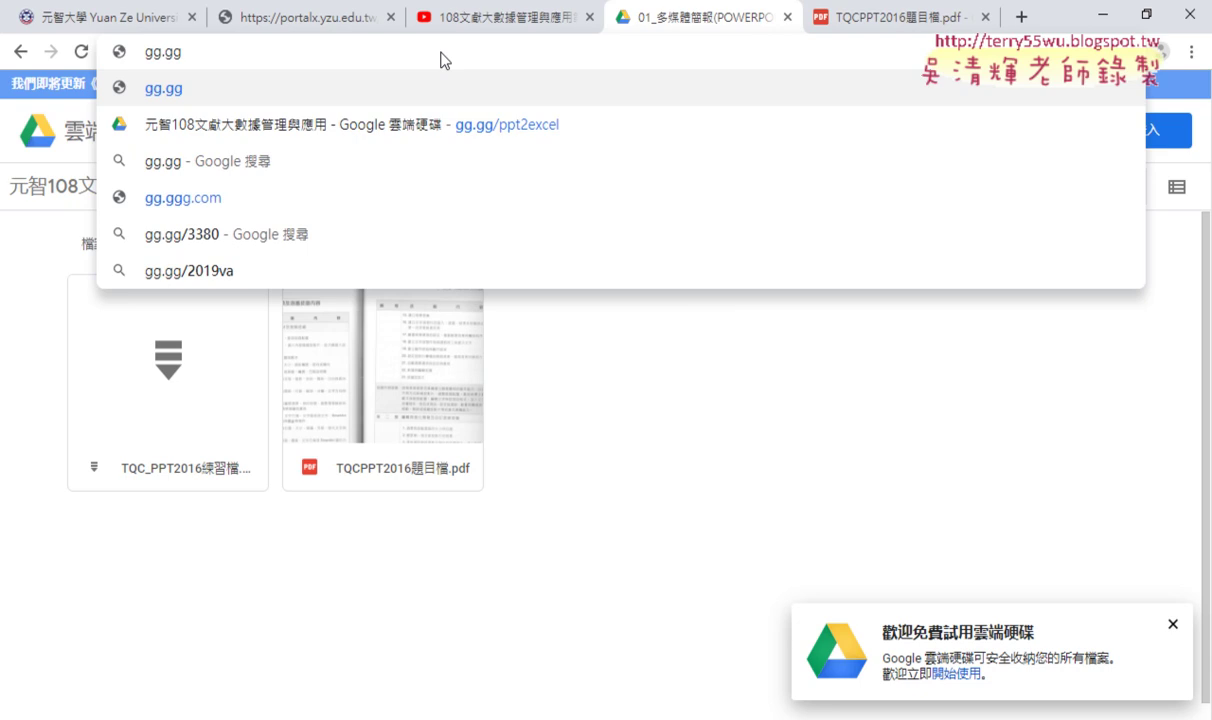
type("/ppt")
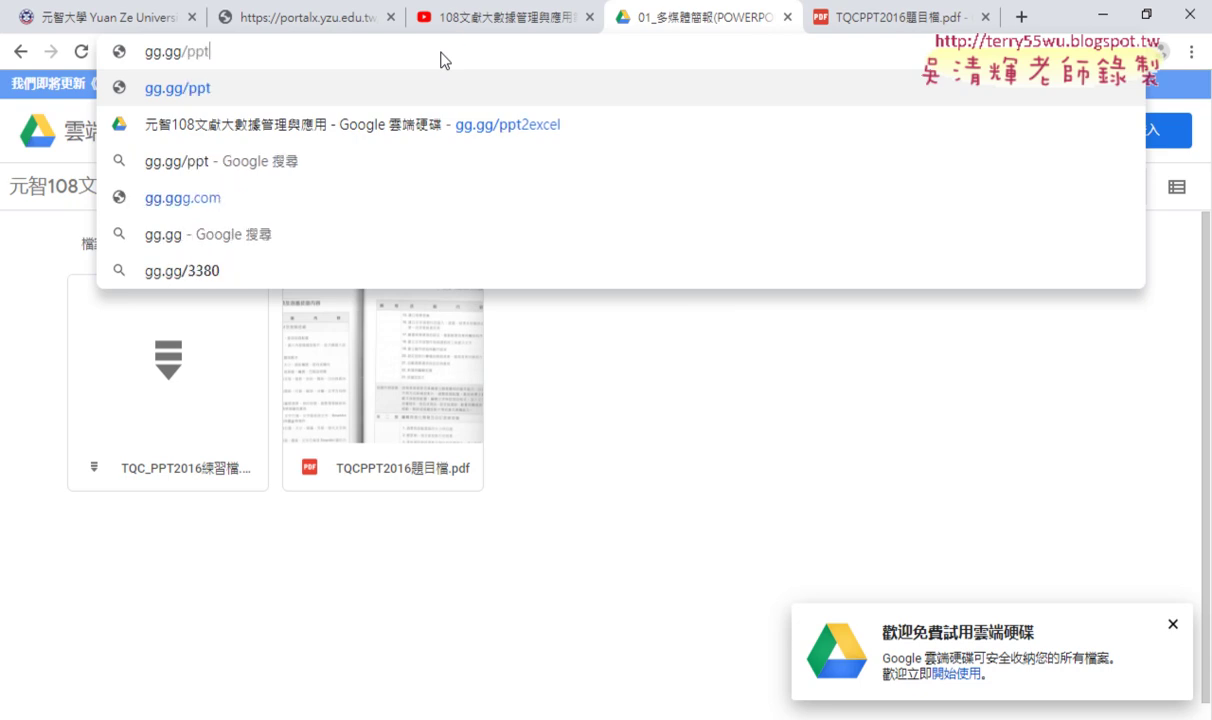
type("2exce")
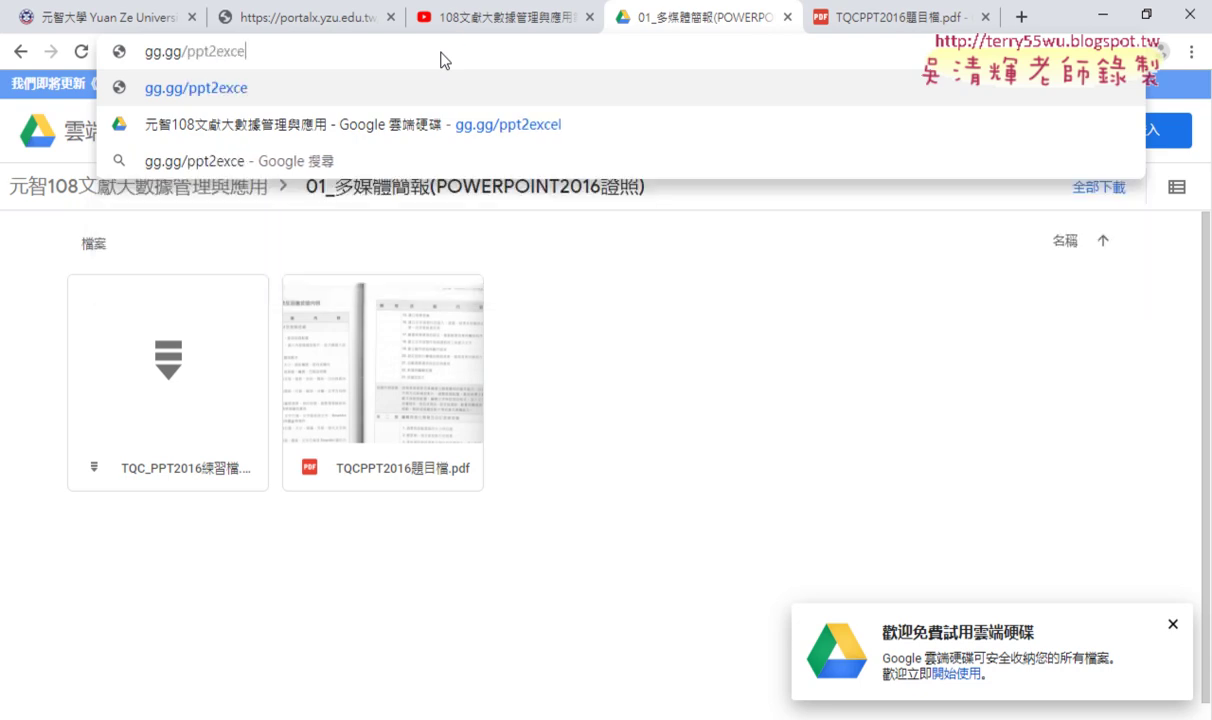
type("l")
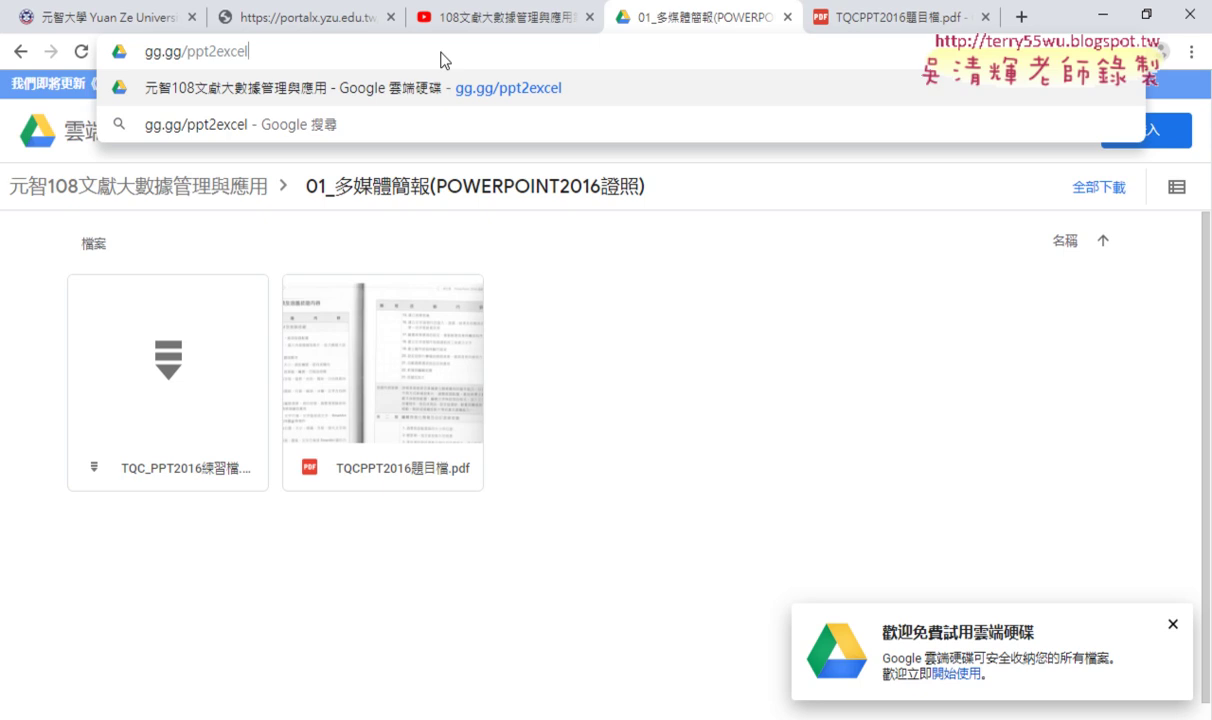
key("Return")
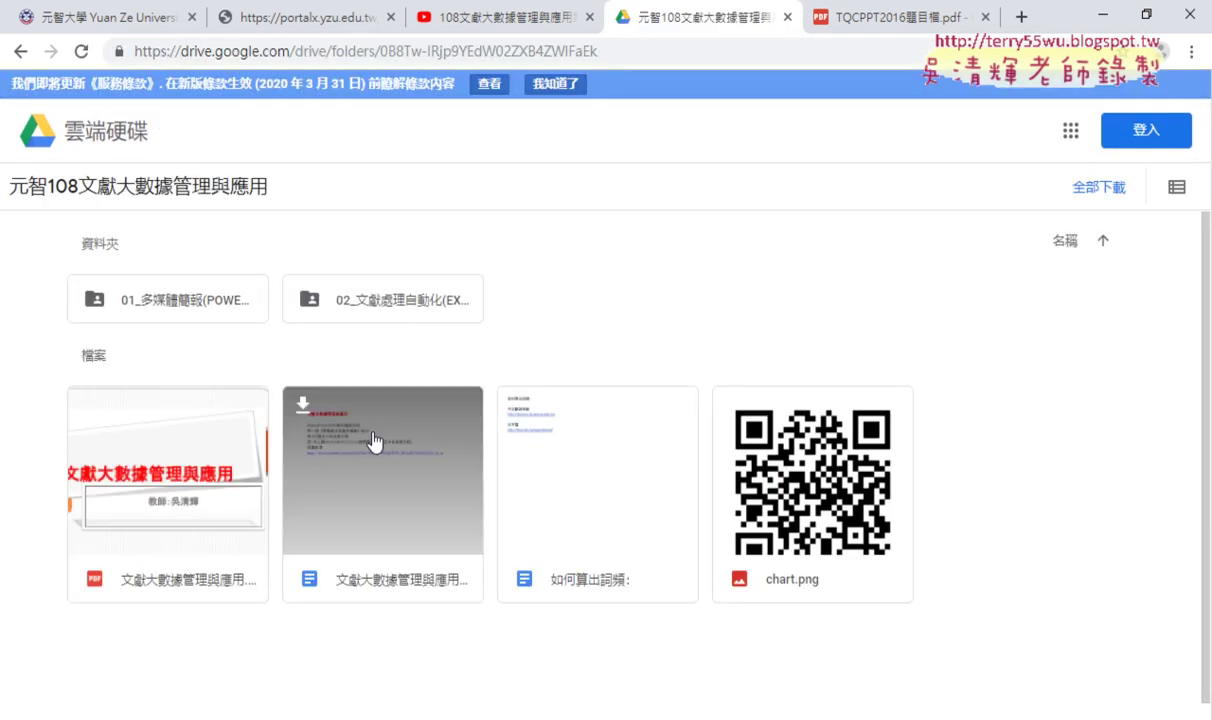
double_click(172, 302)
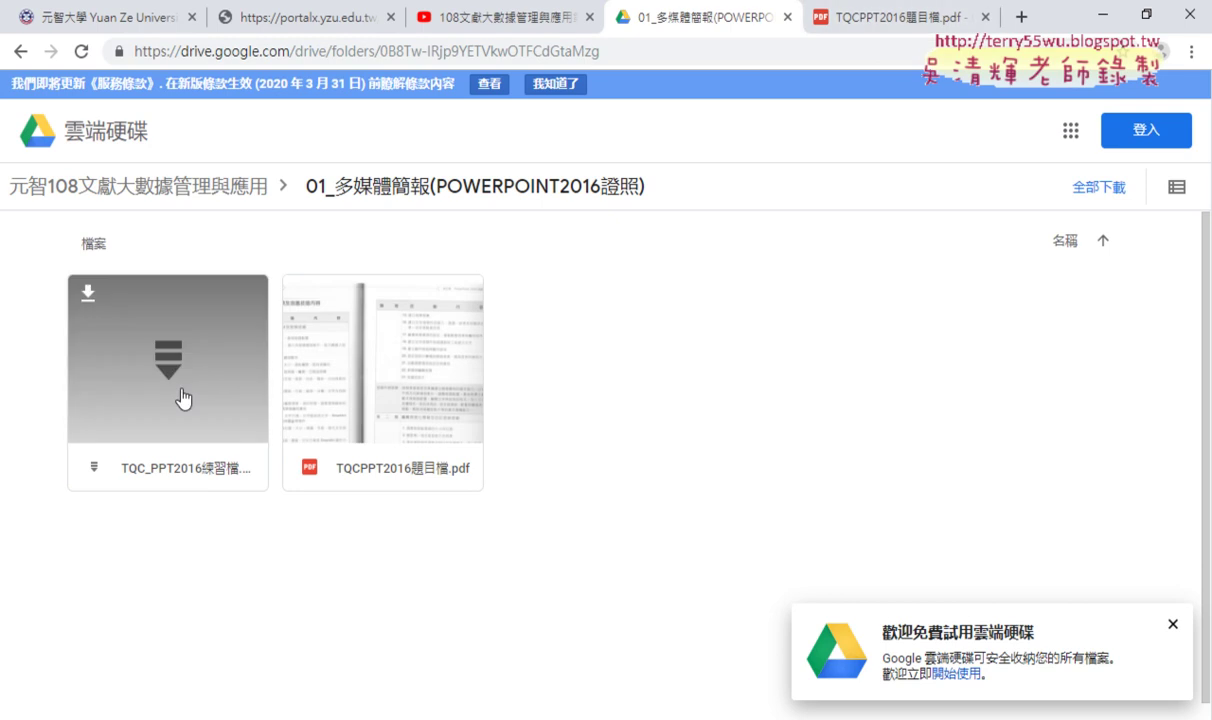
- Switch to TQCPPT2016題目檔.pdf and zoom in two steps to read the first category
left_click(880, 17)
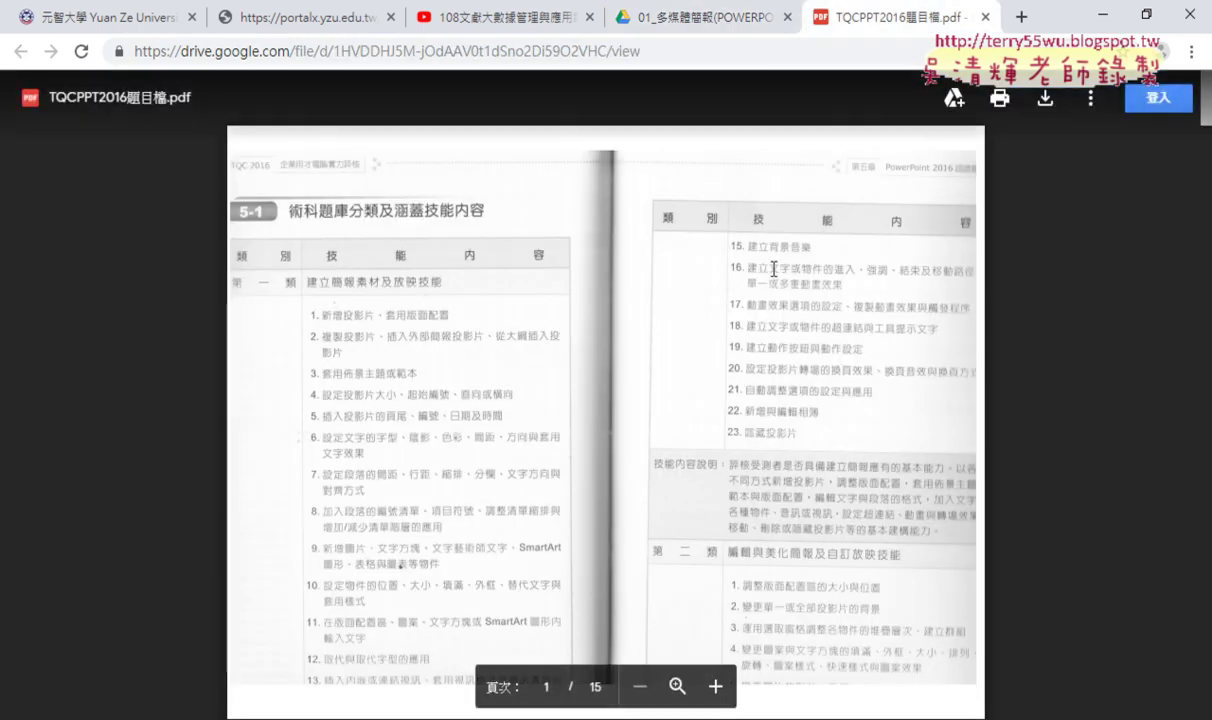
left_click(715, 687)
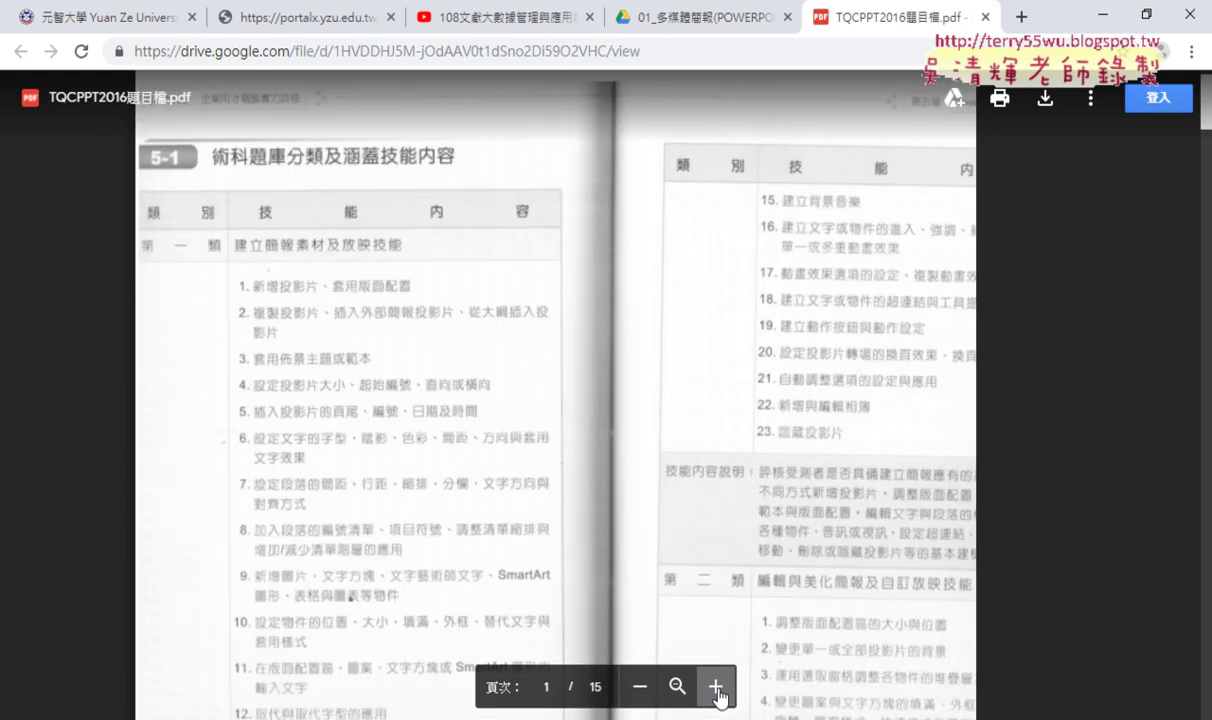
left_click(715, 687)
scroll(462, 347, "down", 1)
scroll(462, 347, "down", 1)
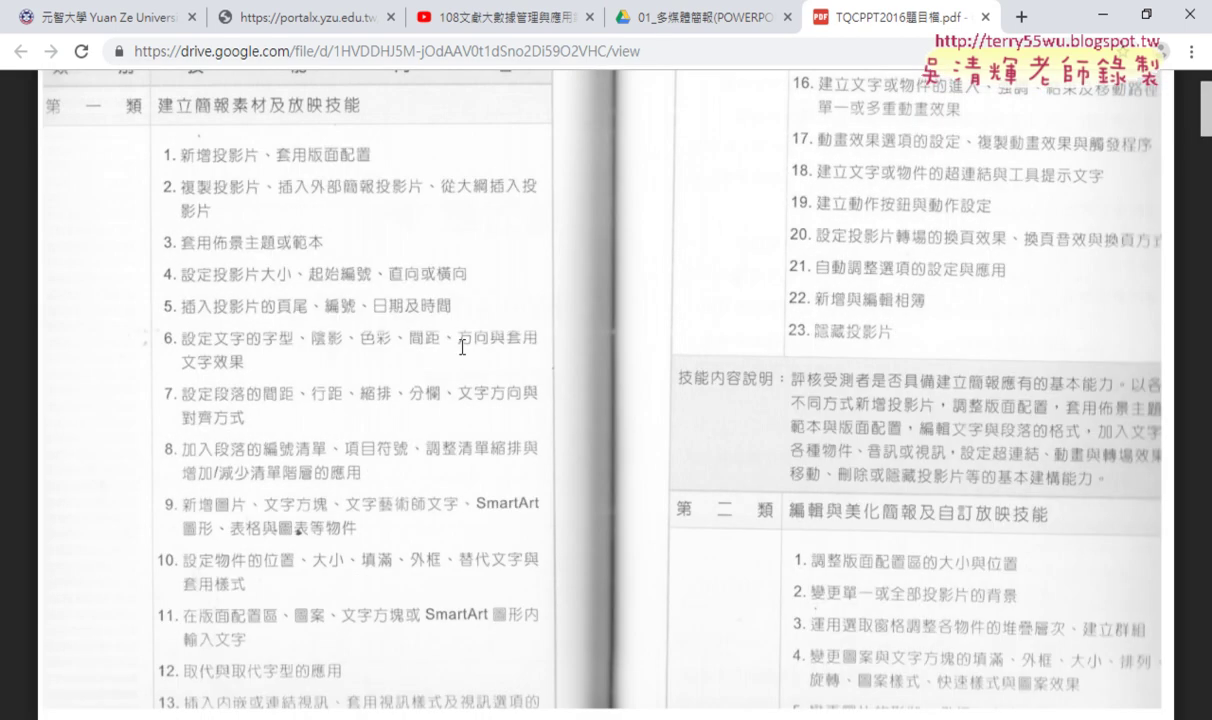
scroll(455, 344, "down", 1)
scroll(451, 341, "up", 1)
- Underline 新增投影片, 複製投影片, 大綱, 插入投影片, 影片 and 佈景主題 in items 1–3 in red
mouse_move(186, 160)
left_mouse_down()
mouse_move(200, 171)
mouse_move(370, 161)
left_mouse_up()
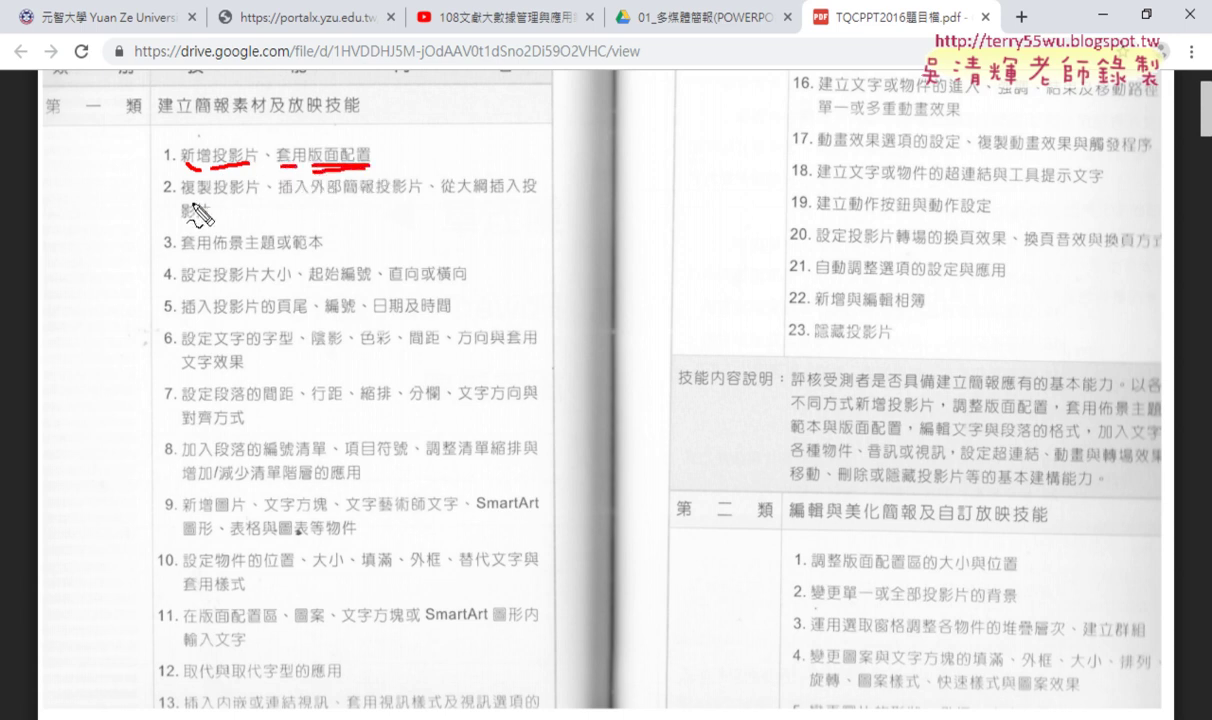
left_click_drag(183, 197, 250, 199)
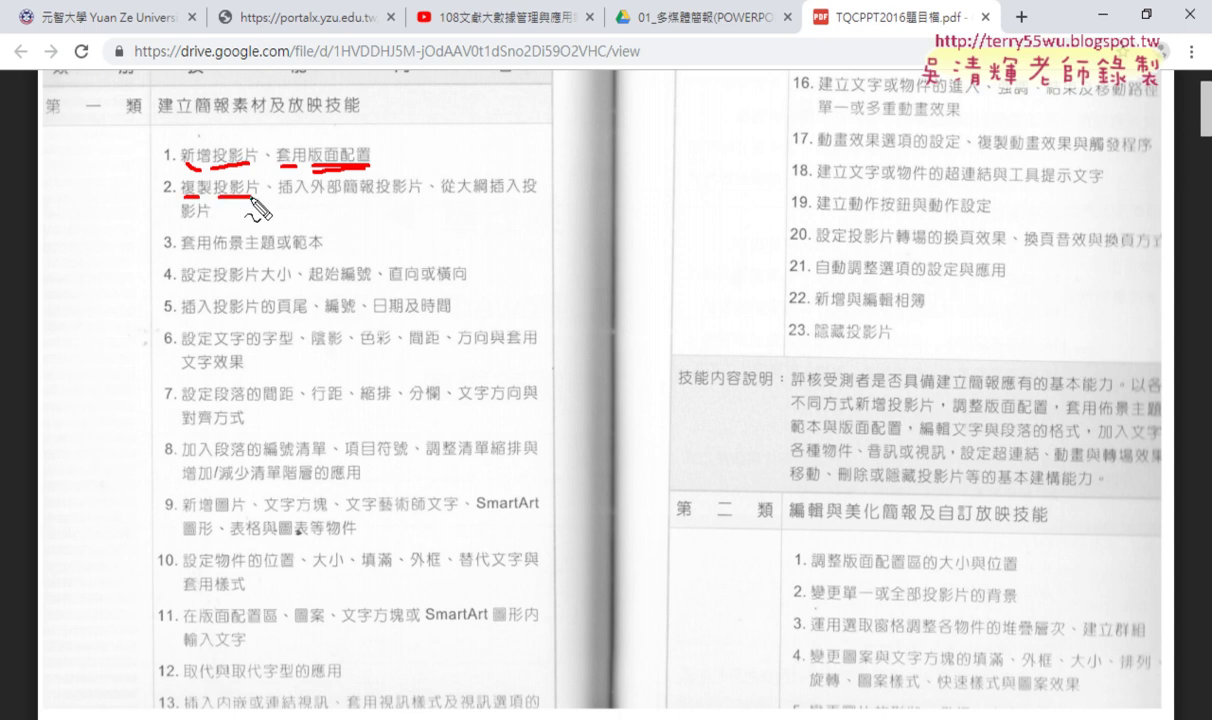
left_click_drag(457, 196, 479, 197)
left_click_drag(494, 197, 537, 196)
left_click_drag(175, 217, 209, 217)
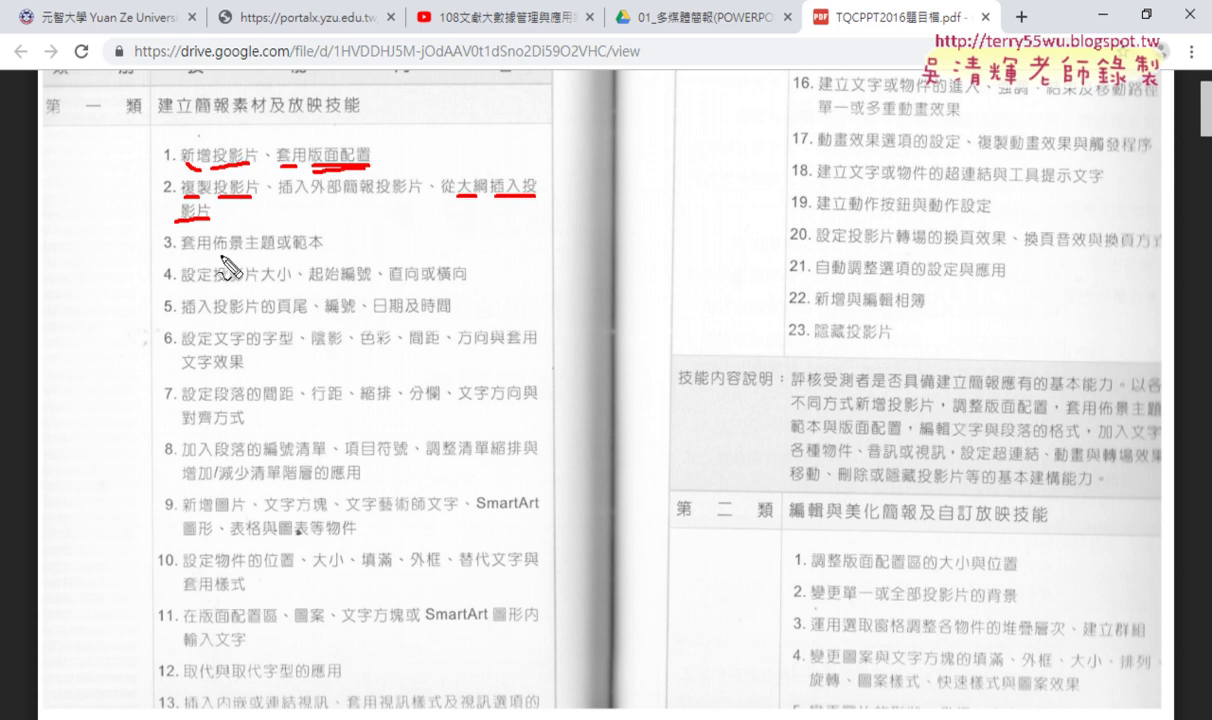
left_click_drag(218, 257, 325, 252)
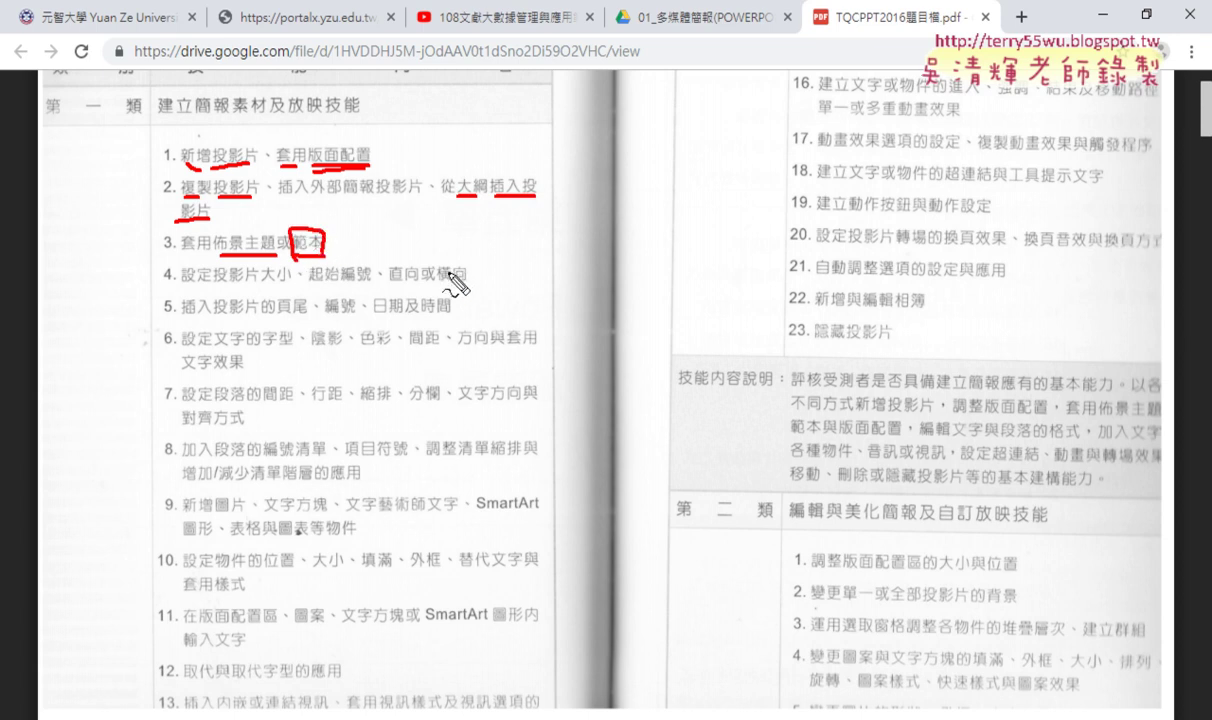
- Mark 投影片大小 and 直向 in item 4, then clear all annotations from the page
left_click_drag(212, 285, 288, 288)
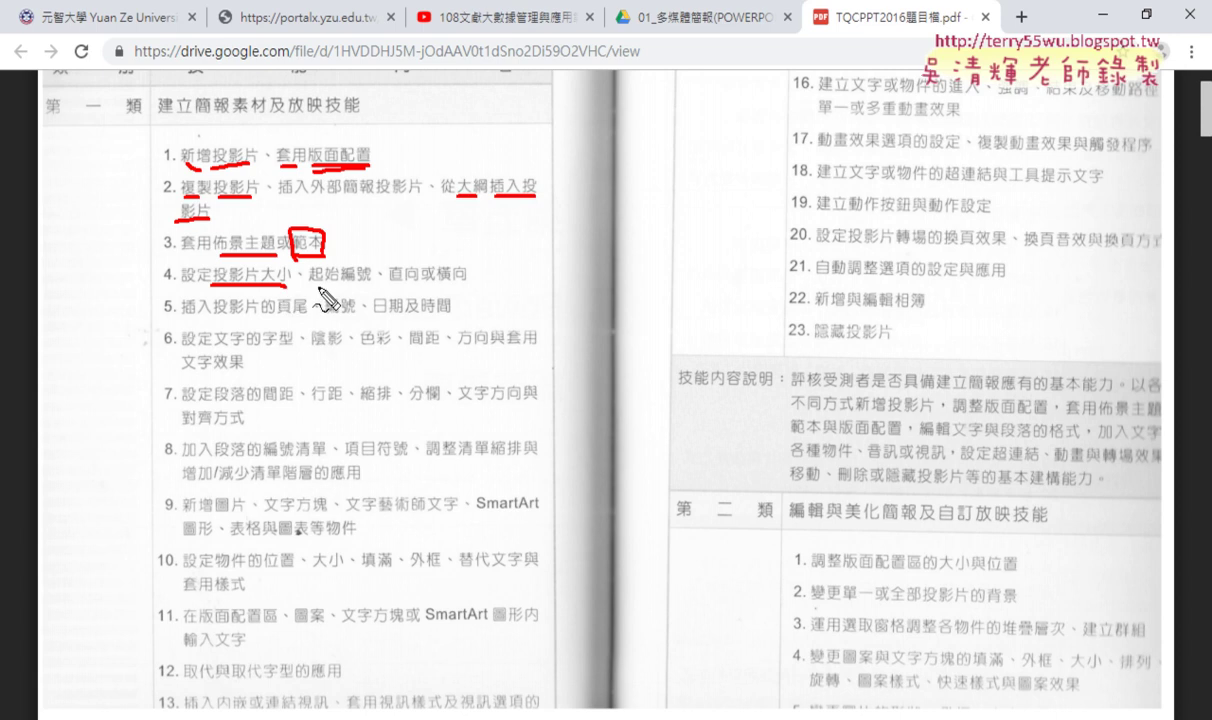
left_click_drag(389, 288, 466, 289)
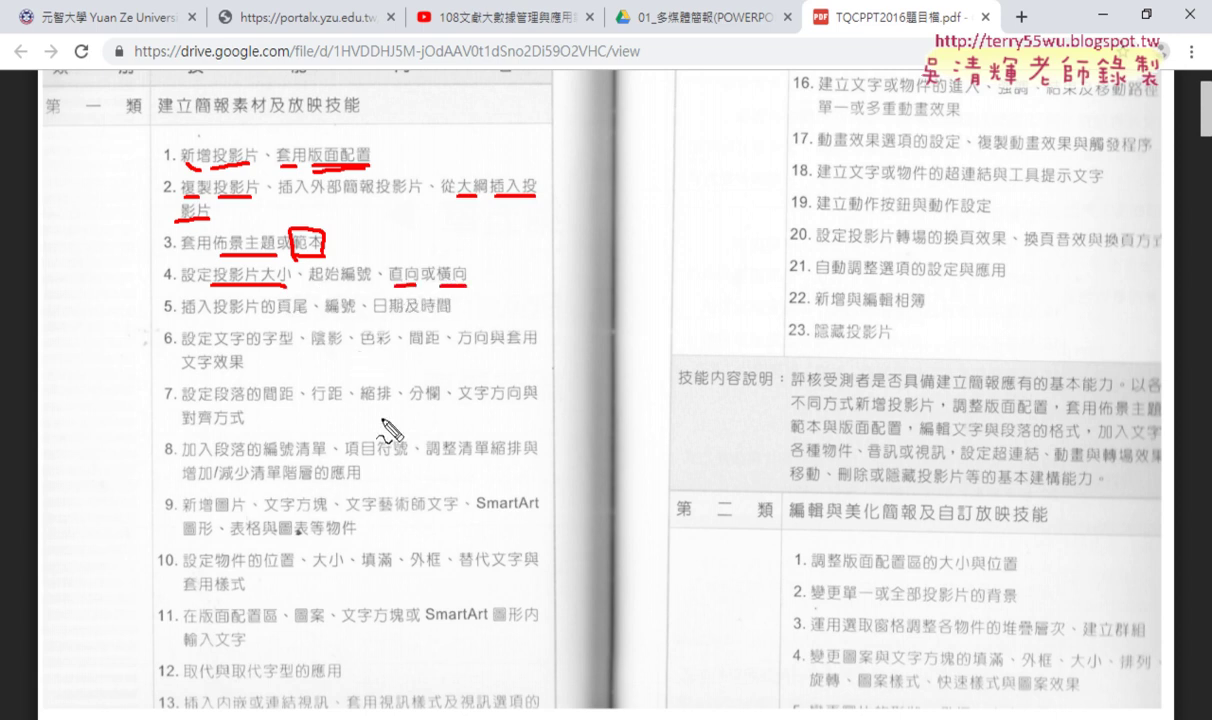
key("Escape")
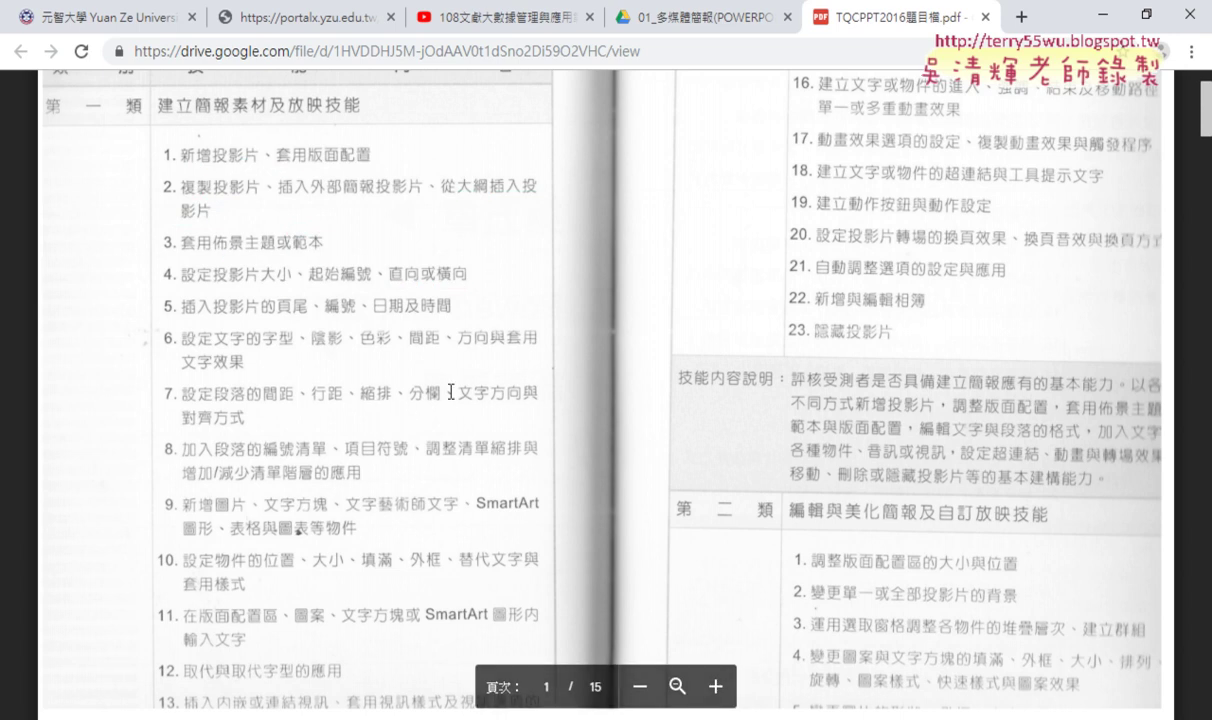
- Reveal the 106 folder, circle PPD01.potx with a 'pptx' note, then select it and Outline.docx
left_click(1104, 33)
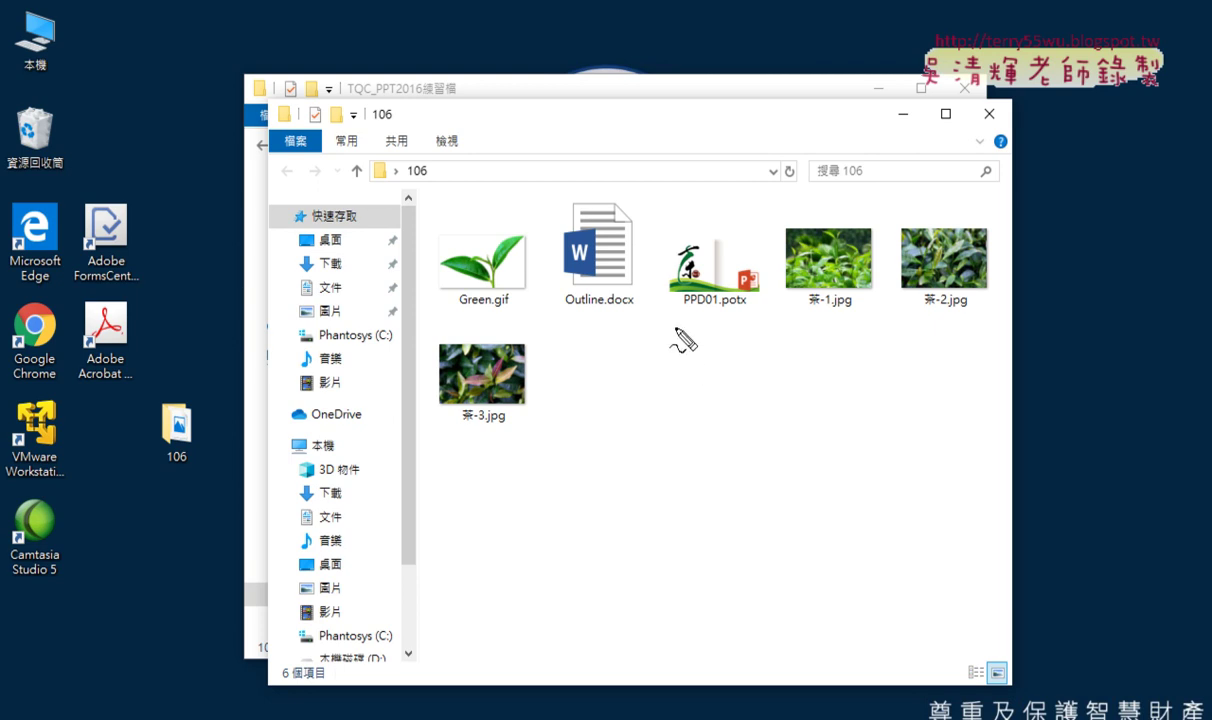
mouse_move(745, 328)
left_mouse_down()
mouse_move(693, 284)
mouse_move(752, 318)
left_mouse_up()
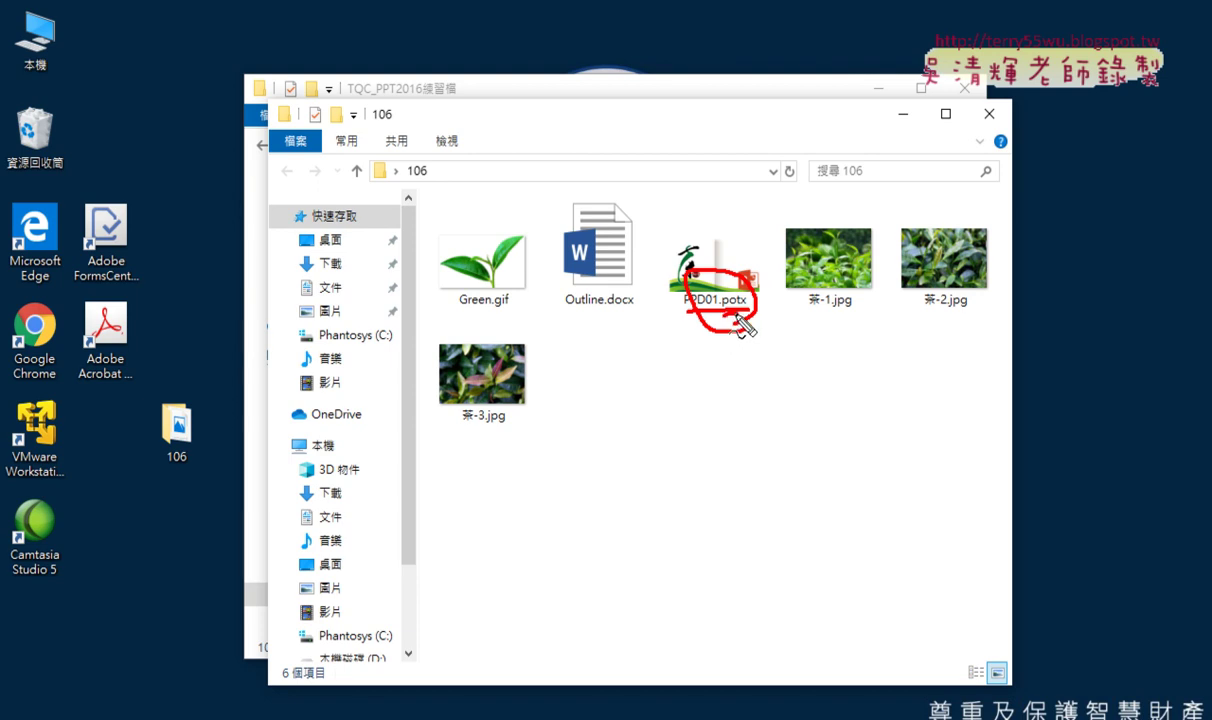
mouse_move(665, 399)
left_mouse_down()
mouse_move(667, 457)
mouse_move(672, 420)
mouse_move(692, 455)
mouse_move(694, 430)
left_mouse_up()
mouse_move(724, 384)
left_mouse_down()
mouse_move(726, 455)
mouse_move(738, 399)
mouse_move(775, 428)
left_mouse_up()
mouse_move(788, 398)
left_mouse_down()
mouse_move(735, 430)
mouse_move(785, 430)
left_mouse_up()
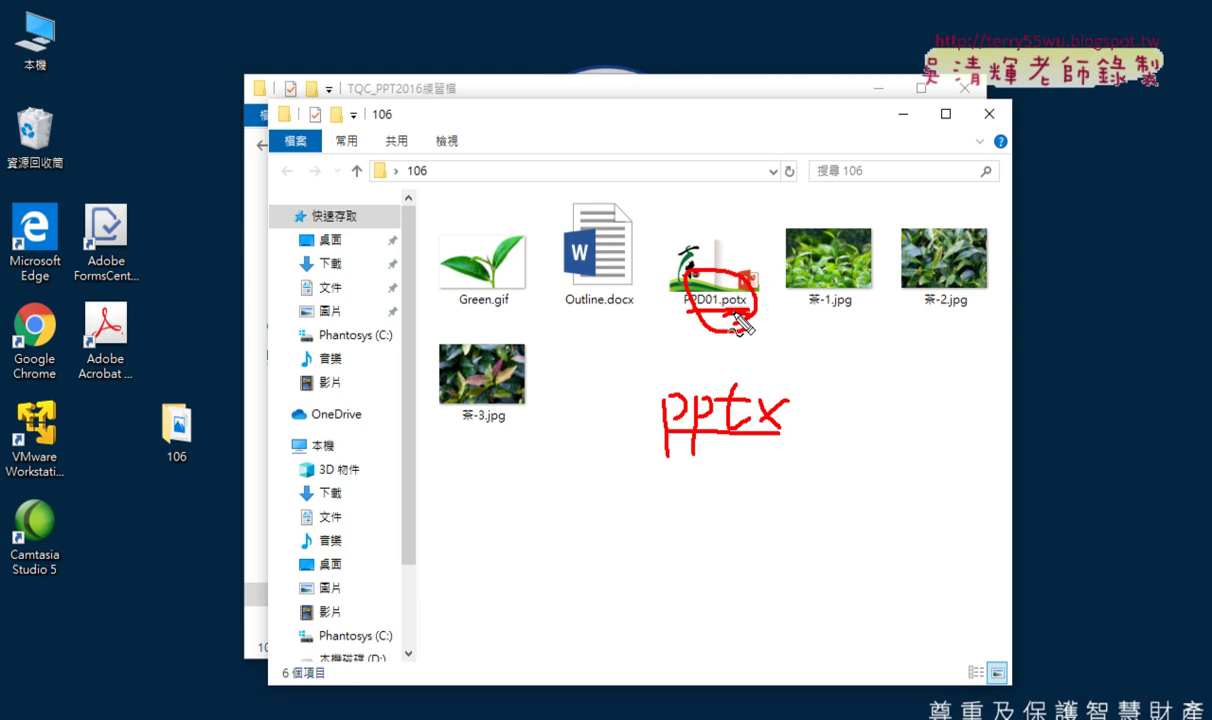
left_click(680, 287)
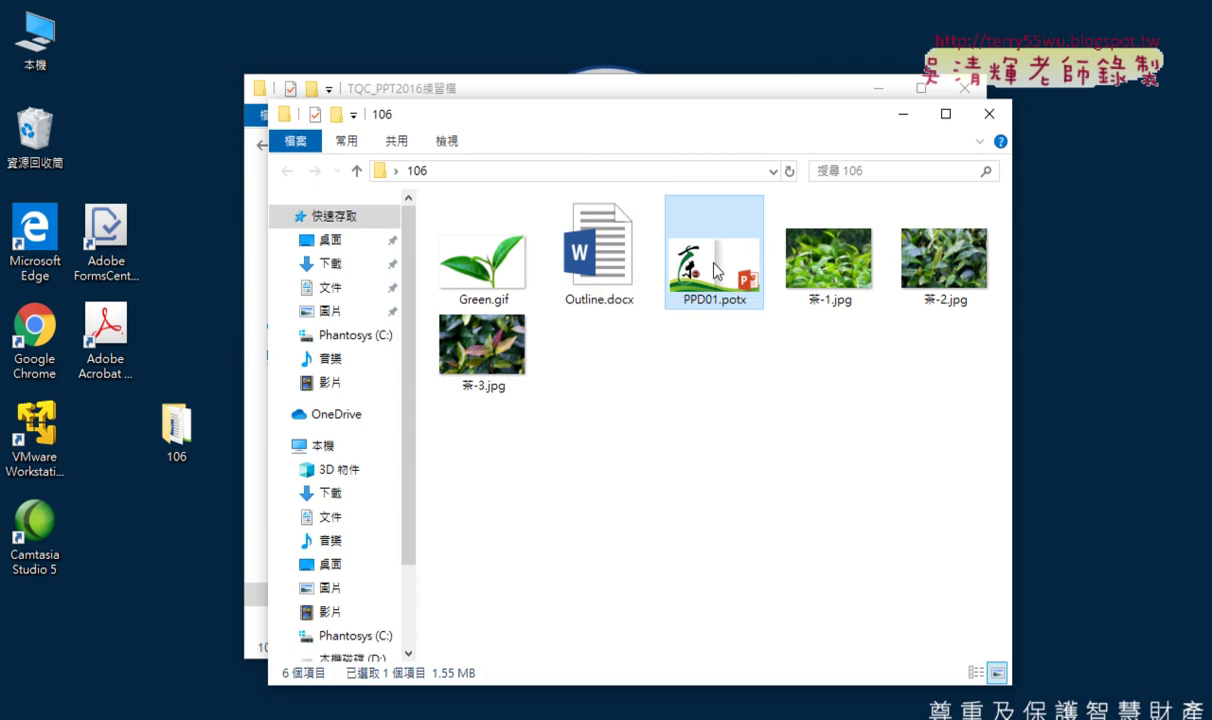
mouse_move(714, 260)
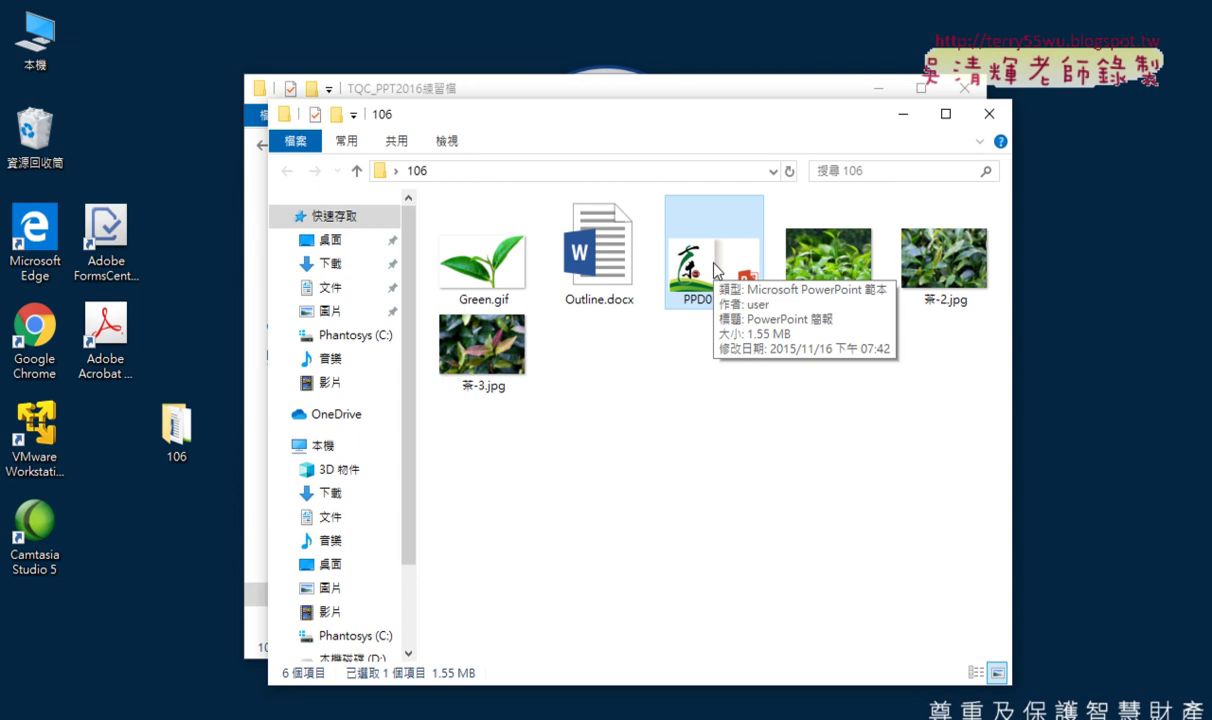
left_click(587, 282)
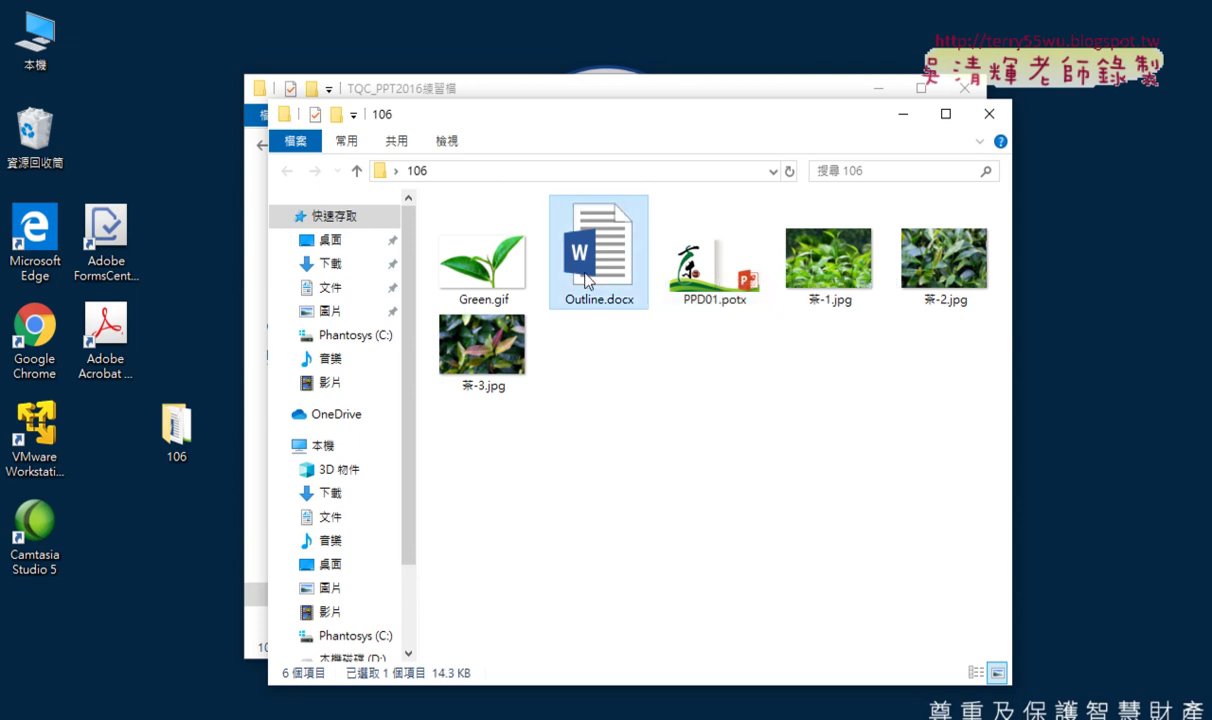
- Open Outline.docx in Word and dismiss the Office notice
double_click(587, 280)
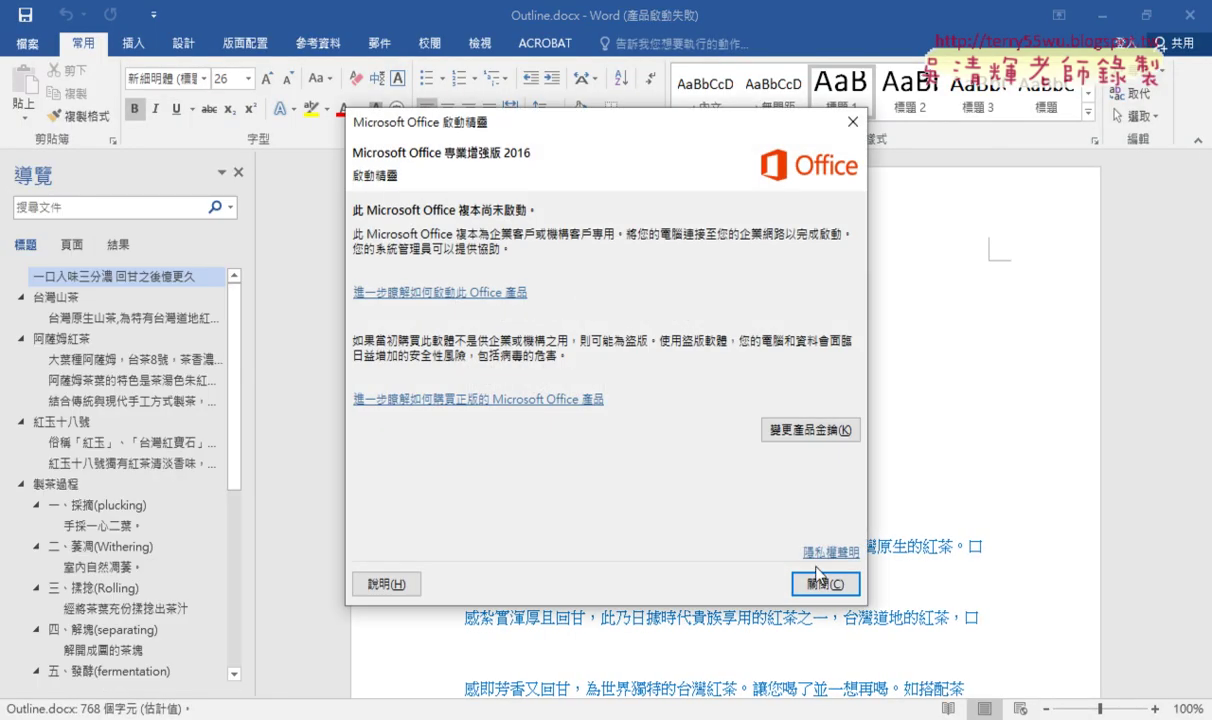
left_click(826, 578)
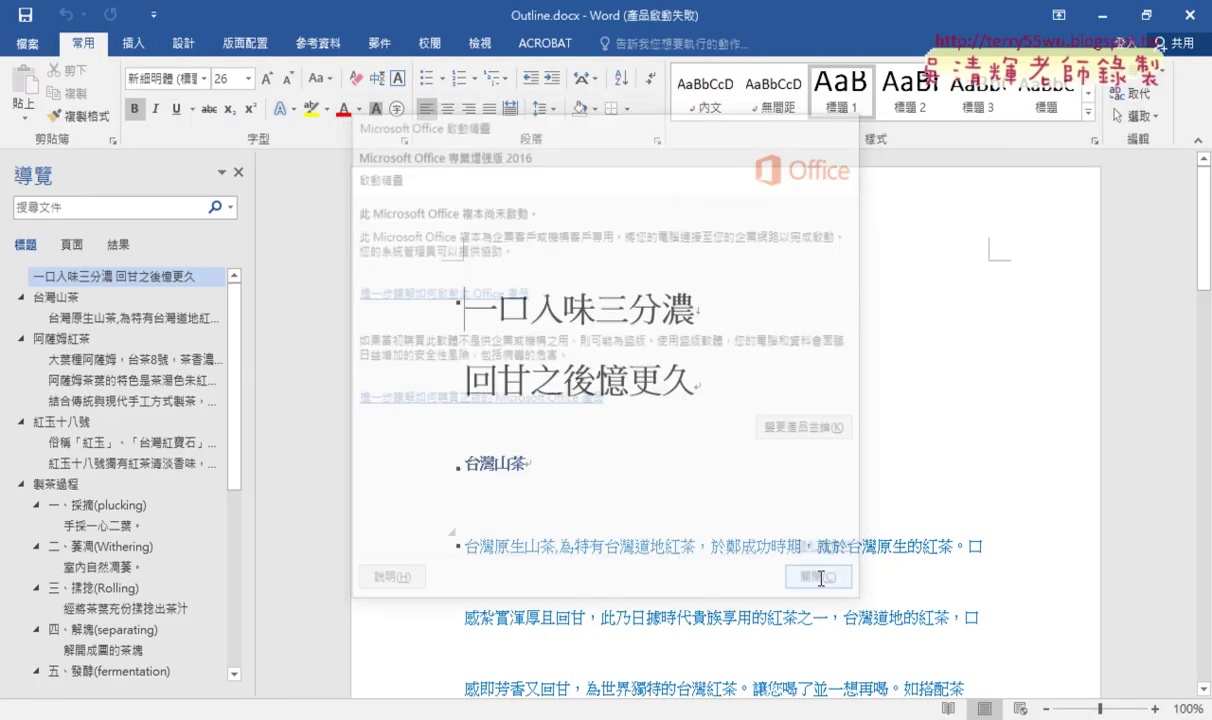
scroll(733, 424, "down", 1)
left_click_drag(466, 258, 709, 255)
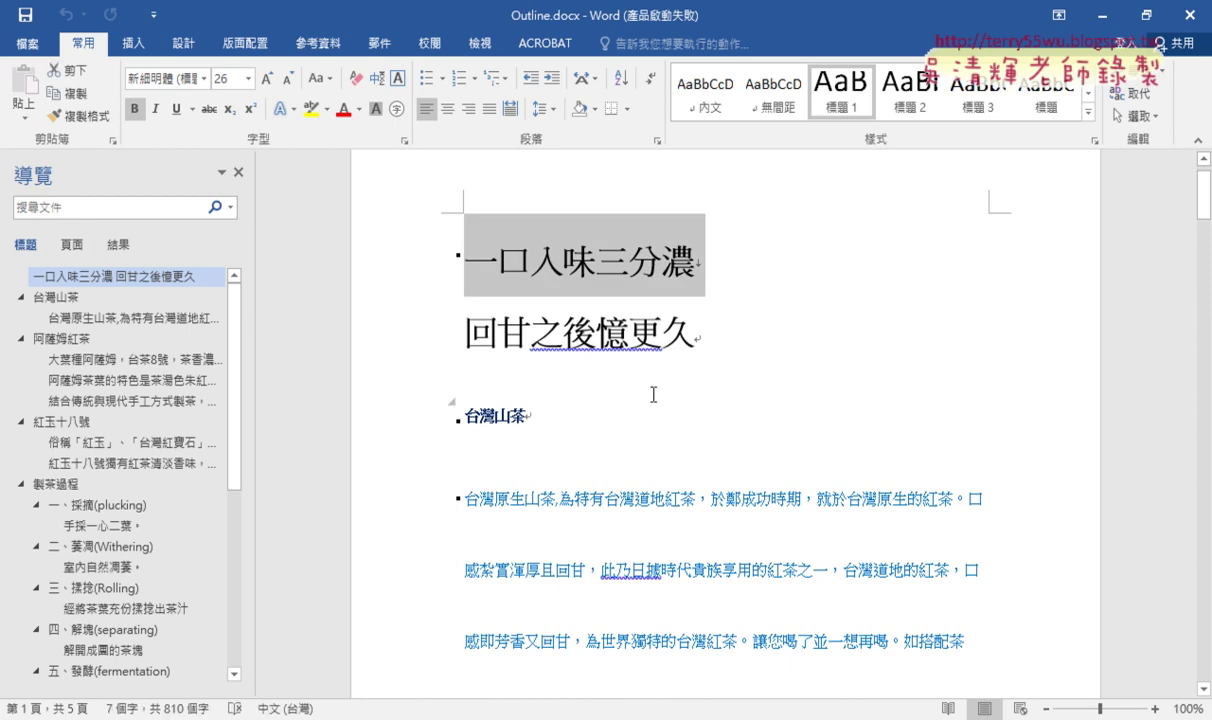
- Scroll through the whole five-page tea outline down to 製茶過程
scroll(653, 395, "down", 1)
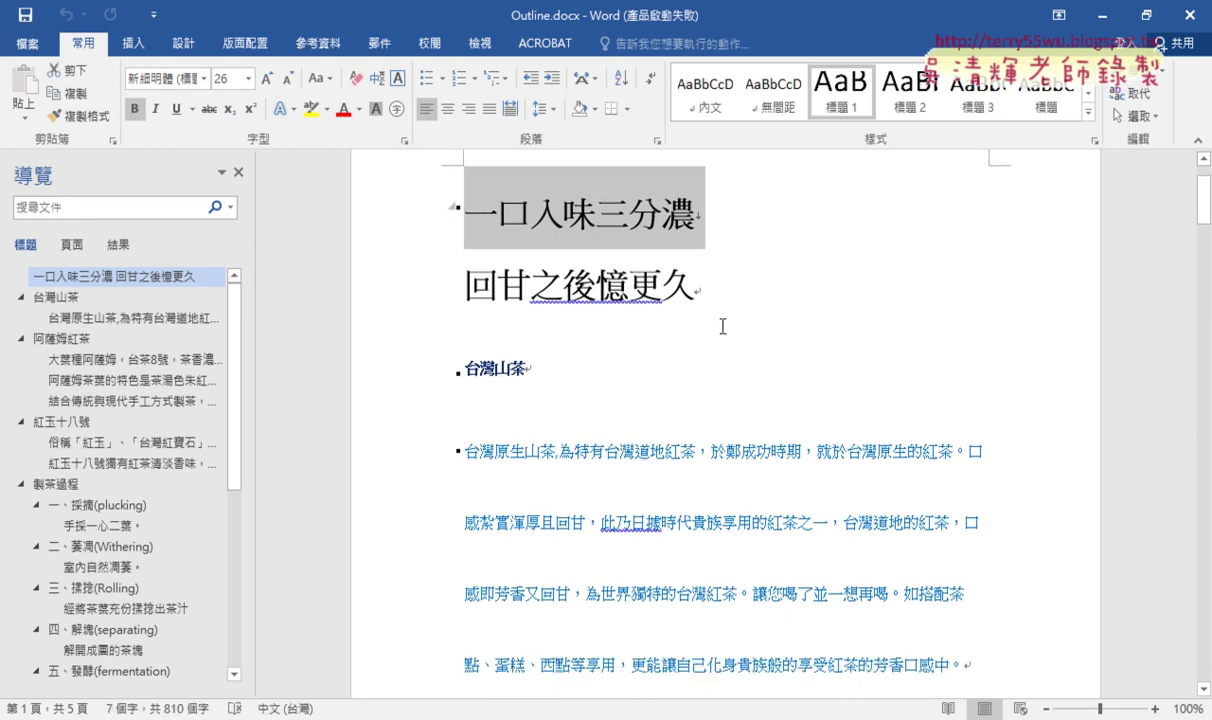
scroll(722, 327, "down", 4)
scroll(722, 327, "down", 3)
scroll(722, 327, "down", 5)
scroll(722, 327, "down", 4)
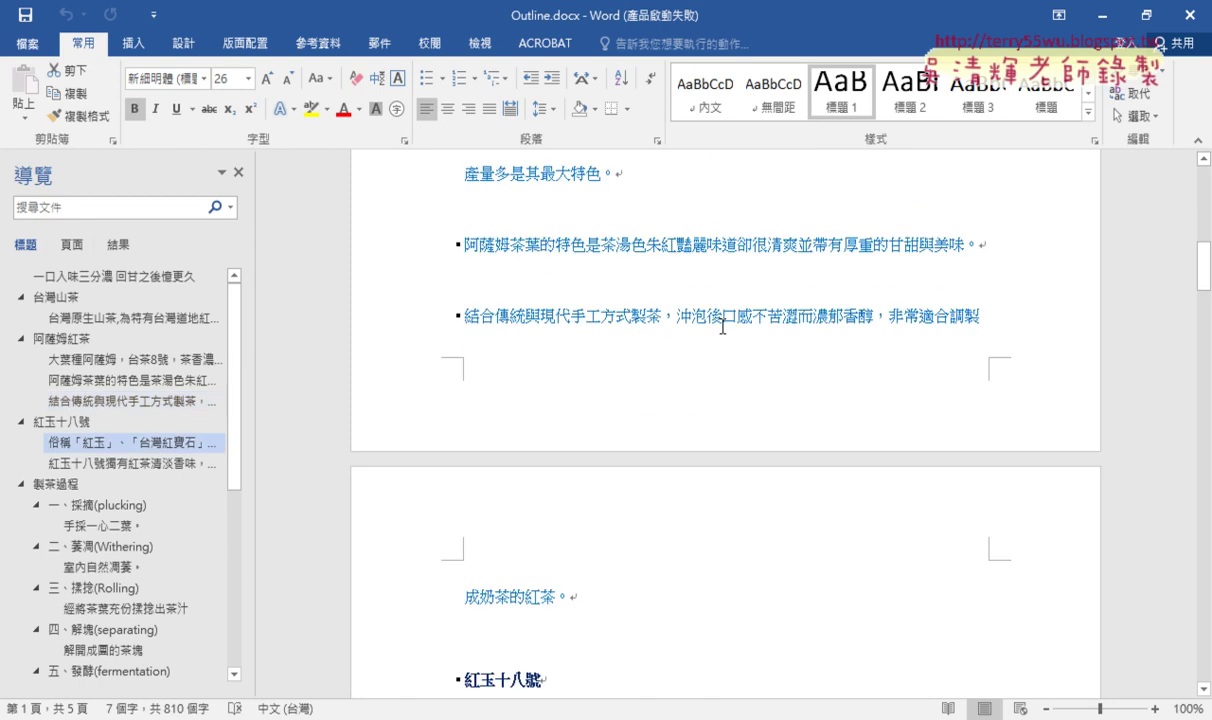
scroll(722, 327, "down", 3)
scroll(722, 327, "down", 2)
scroll(722, 327, "down", 4)
scroll(722, 327, "down", 3)
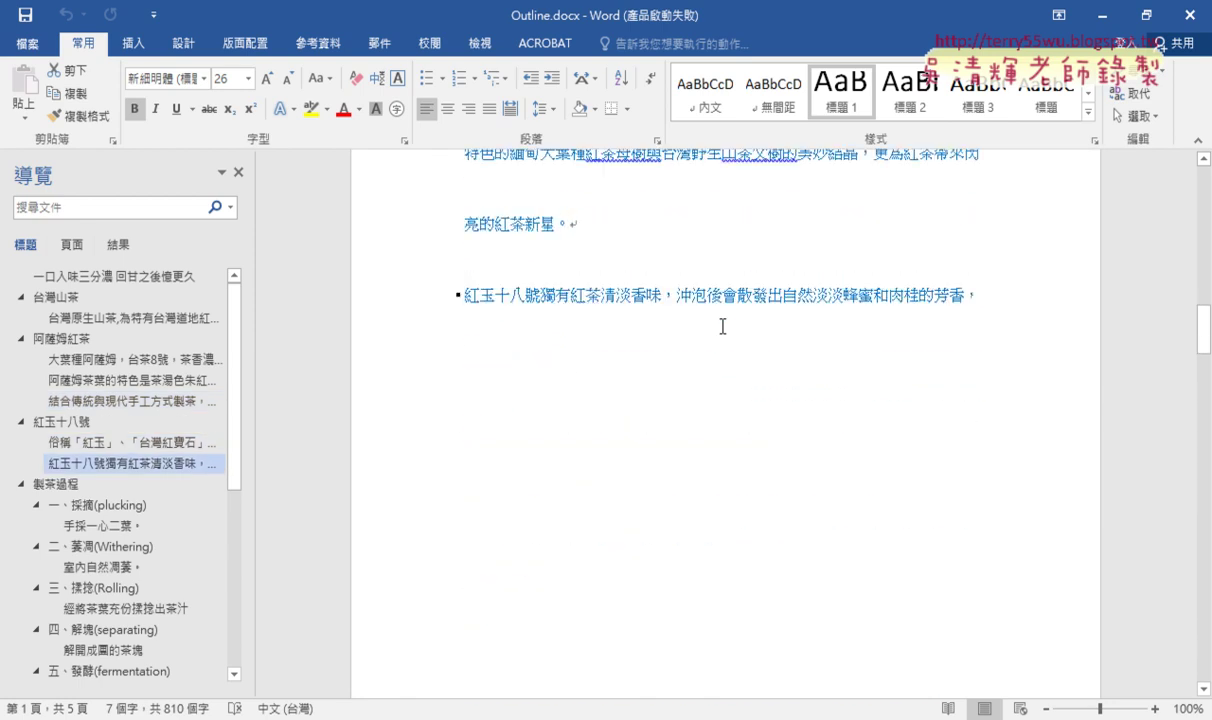
scroll(722, 327, "down", 3)
scroll(722, 327, "down", 5)
scroll(722, 327, "down", 2)
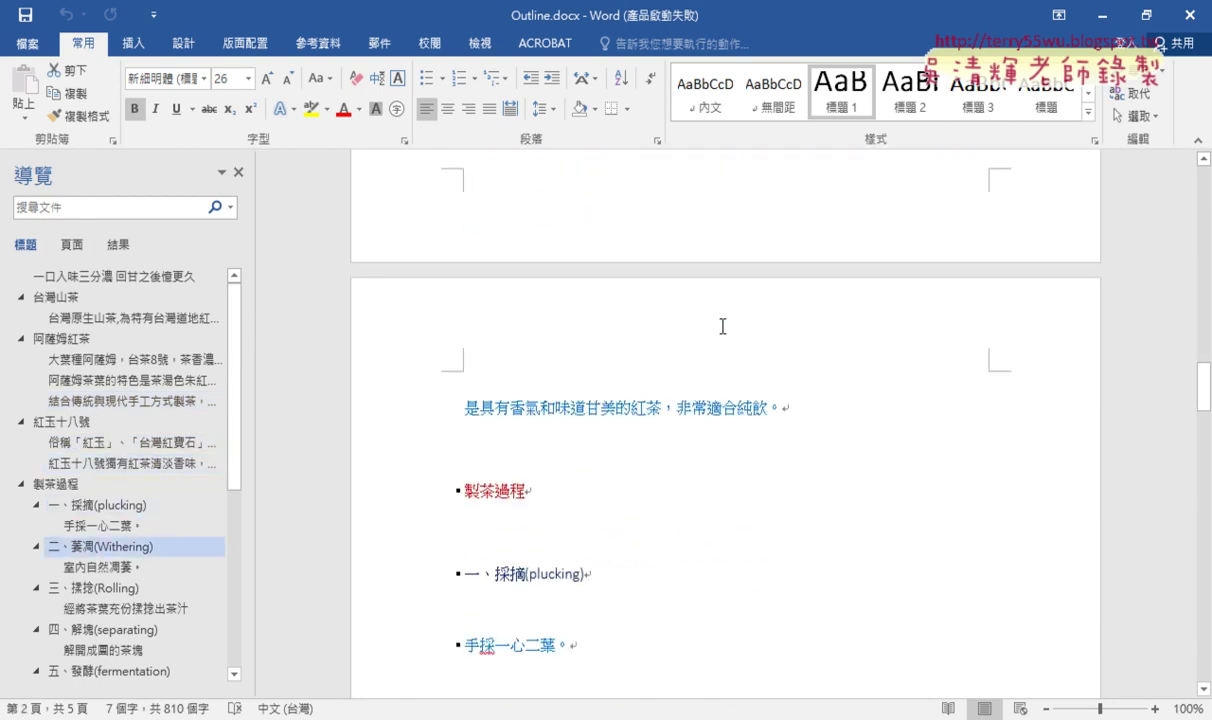
scroll(722, 327, "down", 2)
scroll(722, 327, "down", 3)
scroll(722, 327, "down", 3)
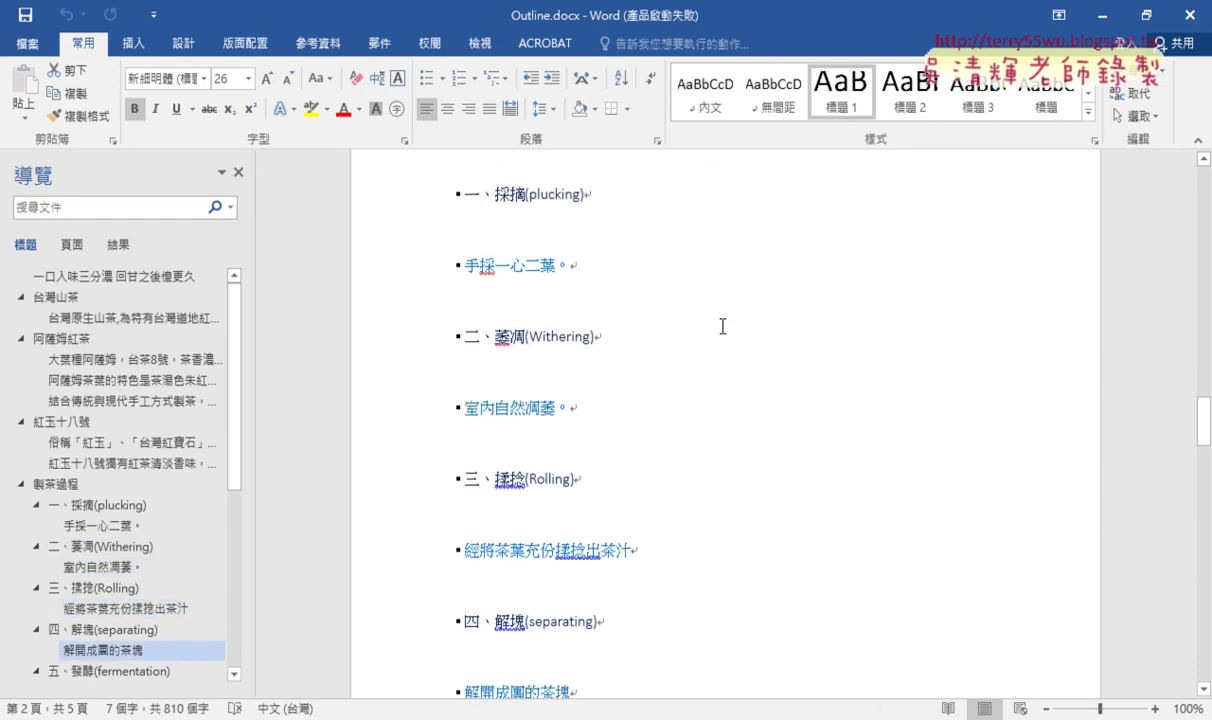
scroll(722, 327, "up", 2)
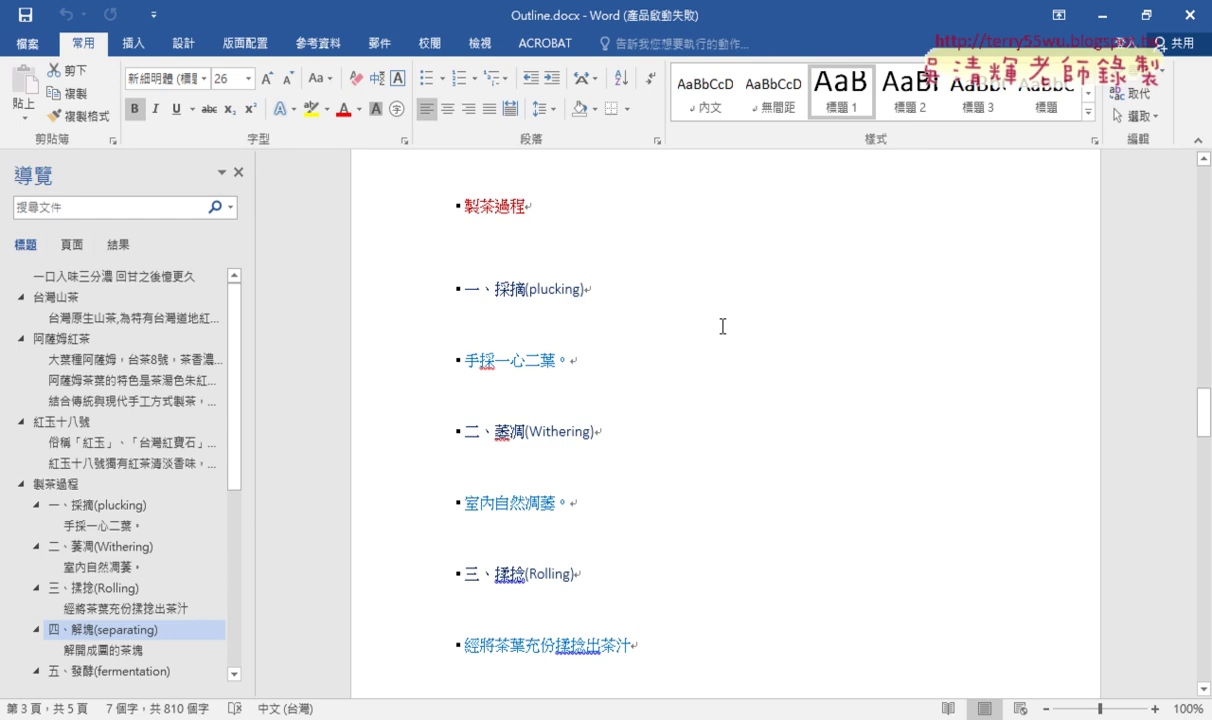
- Return to the top of the document, place the cursor at the title's end, and dismiss the error message
left_click_drag(1204, 410, 1188, 171)
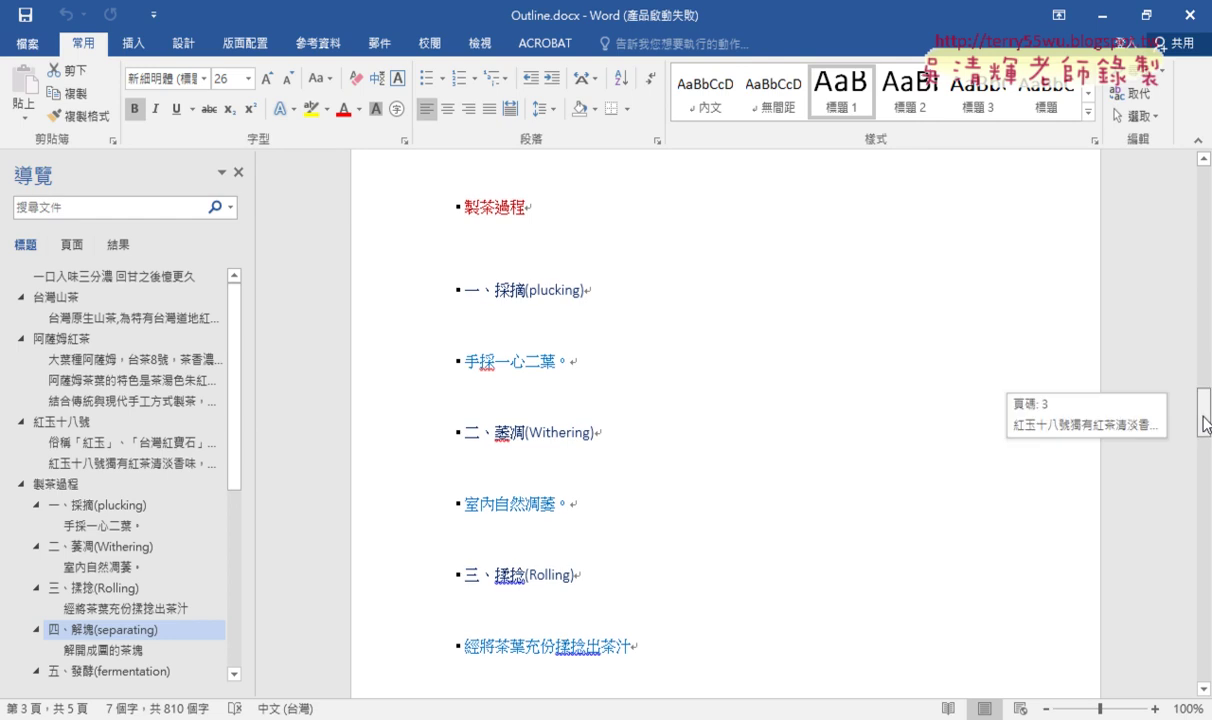
left_click(695, 292)
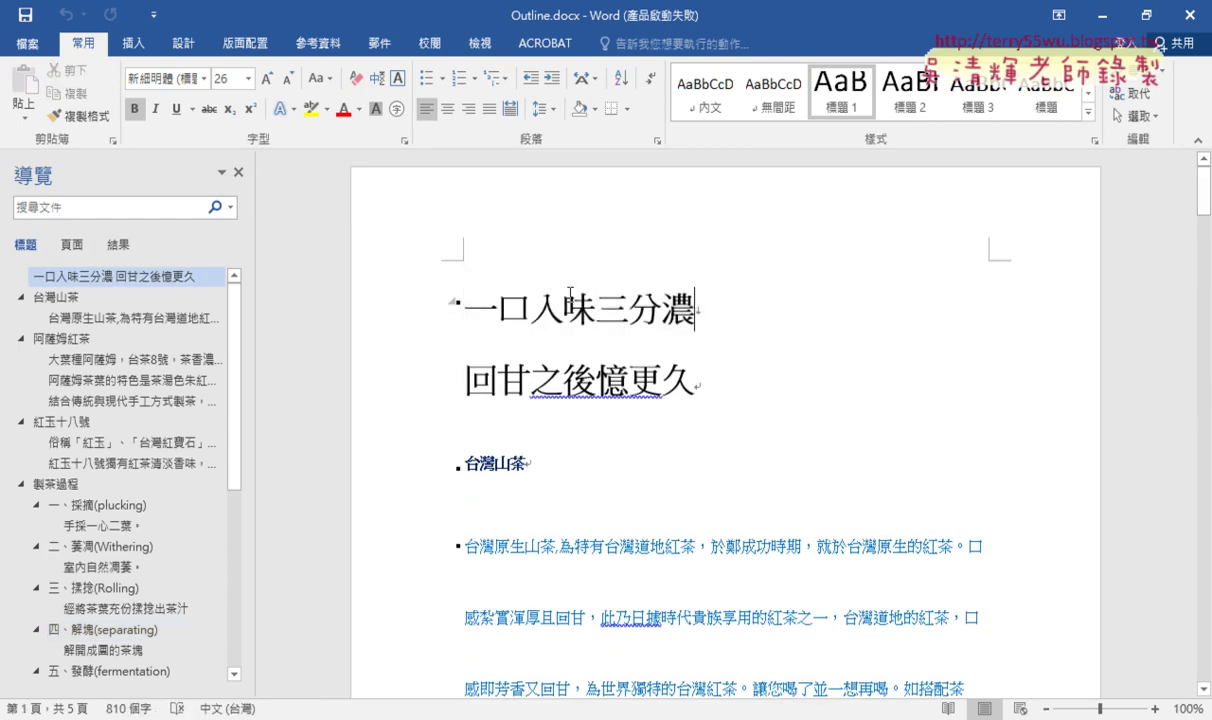
left_click(673, 437)
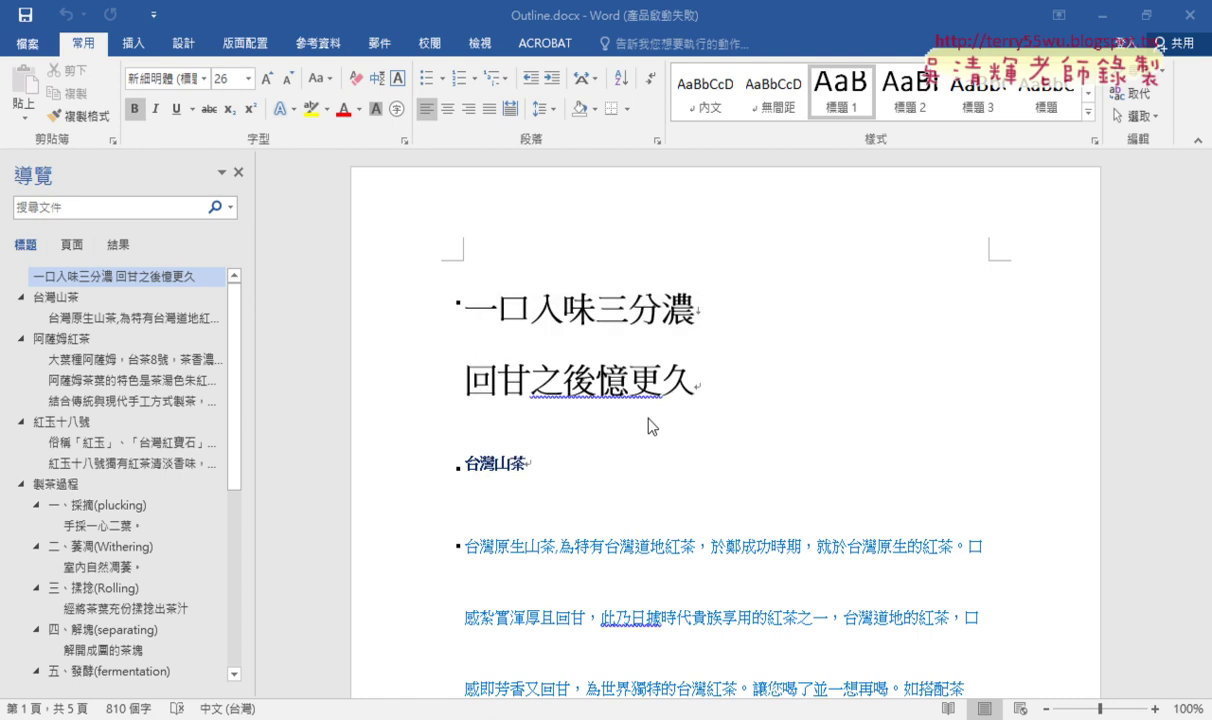